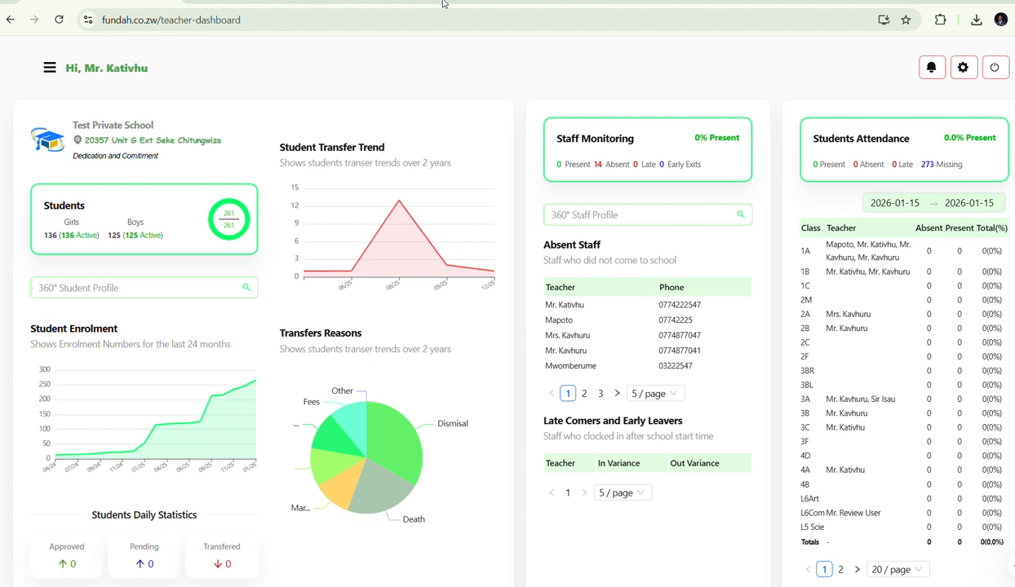
# Go to the school timetable page and start a new timetable named Main Time Table.
pyautogui.click(50, 69)
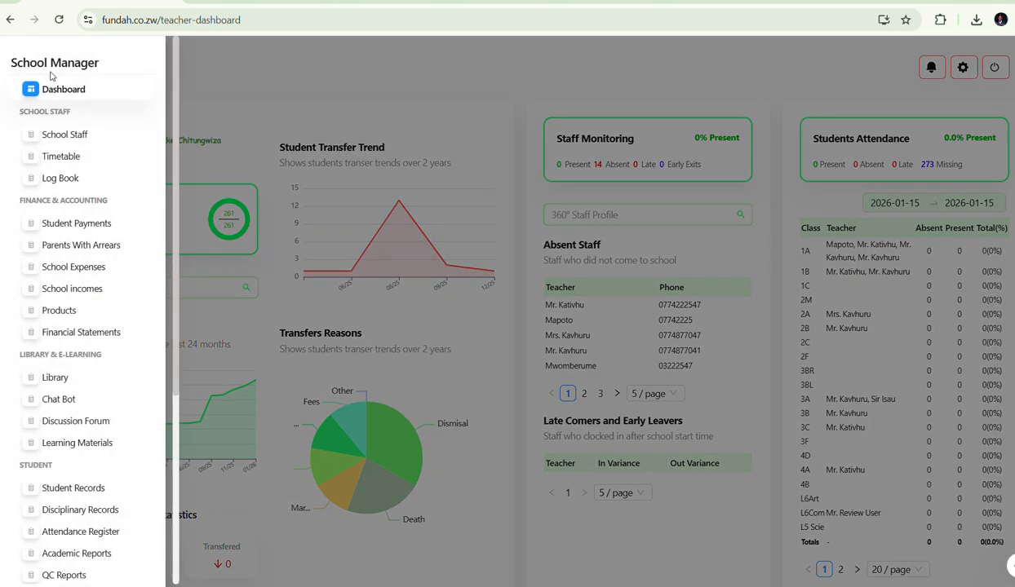
pyautogui.click(67, 160)
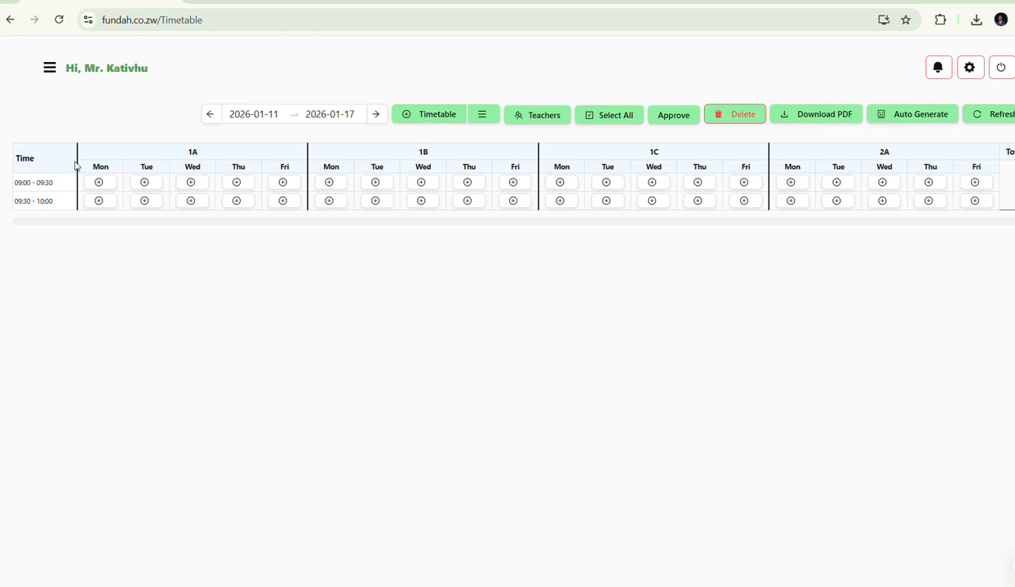
pyautogui.click(483, 120)
pyautogui.click(415, 118)
pyautogui.click(446, 152)
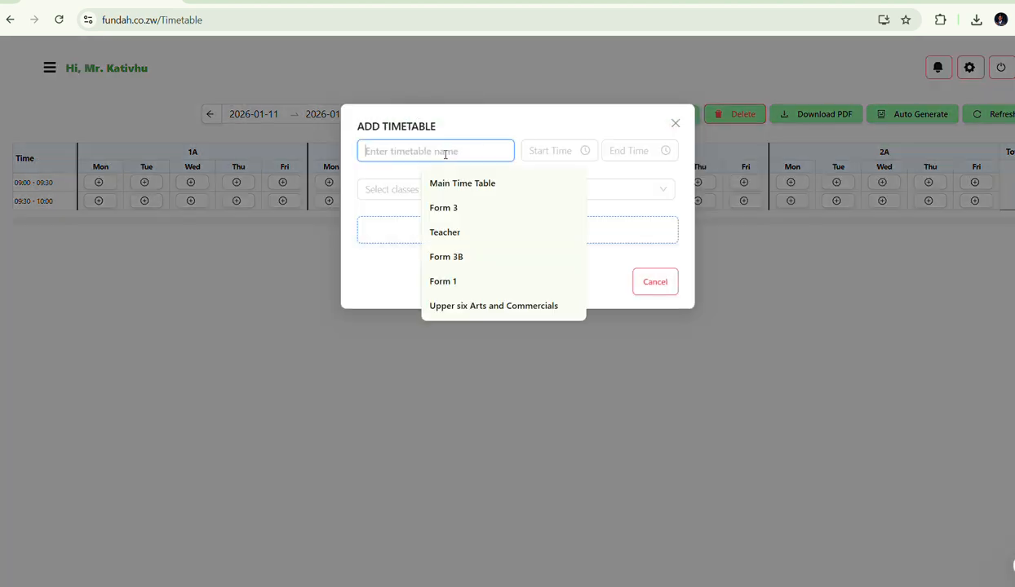
pyautogui.write('Main Time Table')
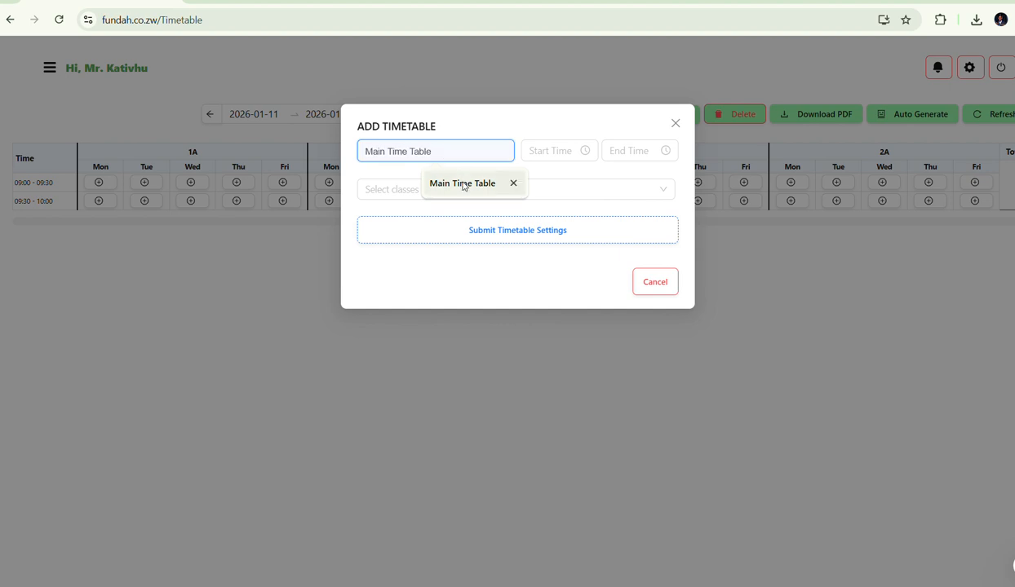
pyautogui.click(465, 185)
# Set the new timetable's start time to 08:00.
pyautogui.click(534, 154)
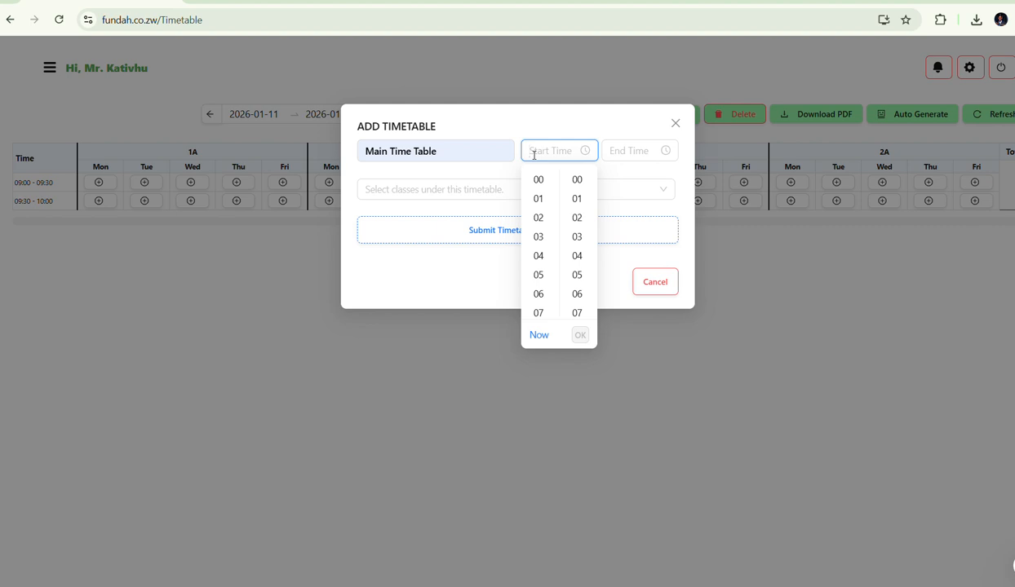
pyautogui.click(546, 255)
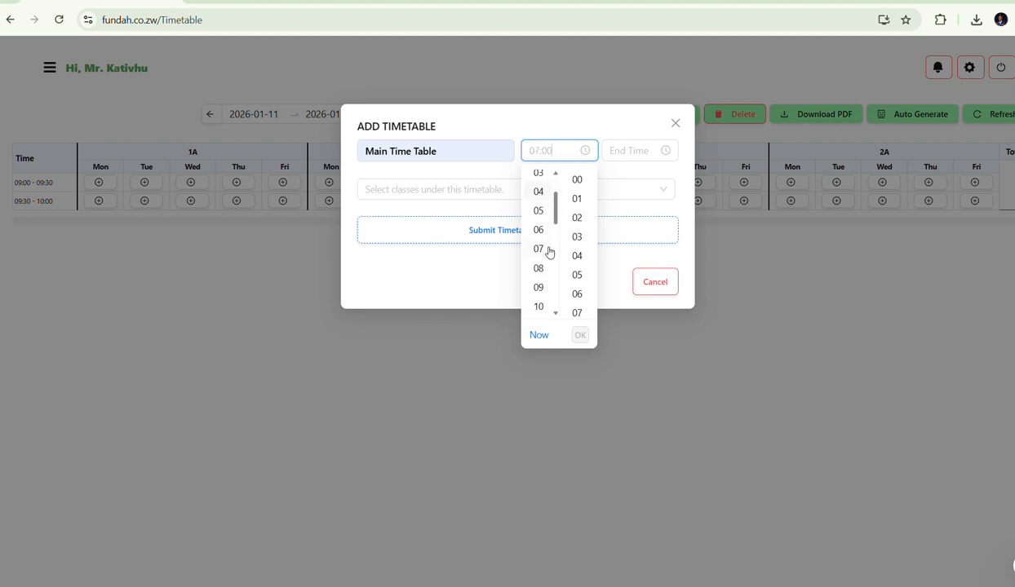
pyautogui.click(538, 268)
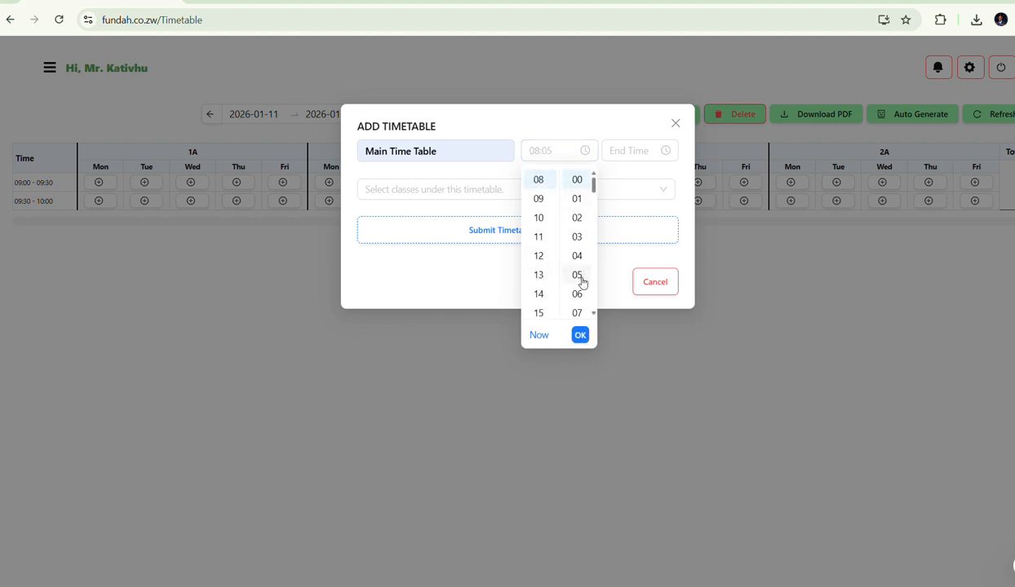
pyautogui.click(579, 333)
# Set the new timetable's end time to 15:30.
pyautogui.click(617, 151)
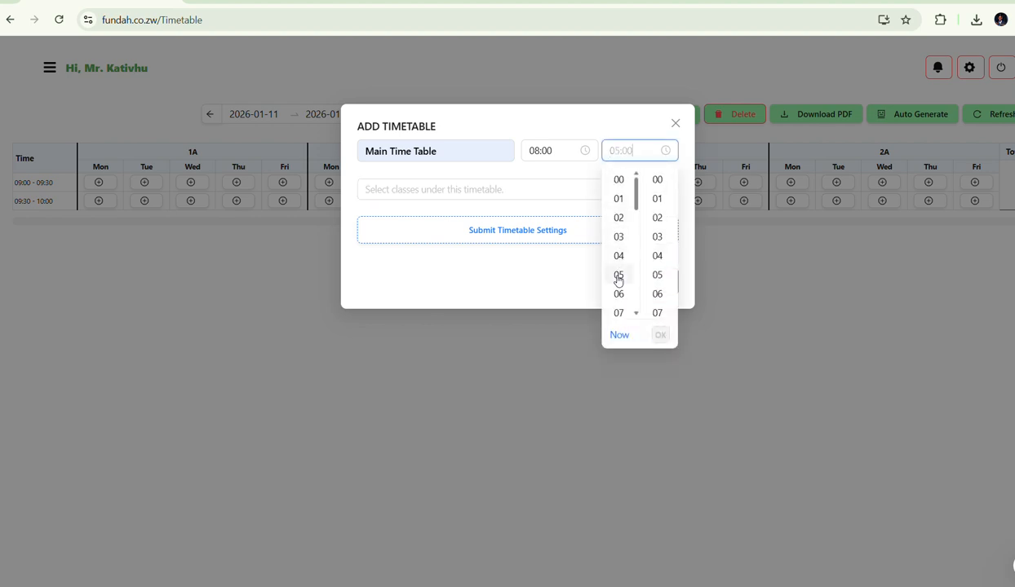
pyautogui.scroll(-5, 619, 282)
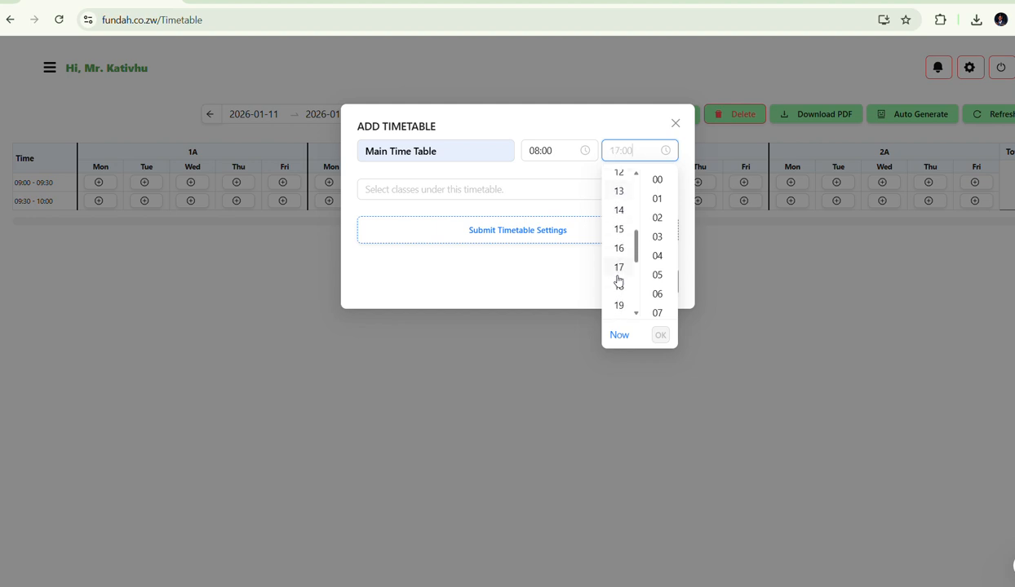
pyautogui.click(619, 236)
pyautogui.click(660, 238)
pyautogui.scroll(-1, 661, 244)
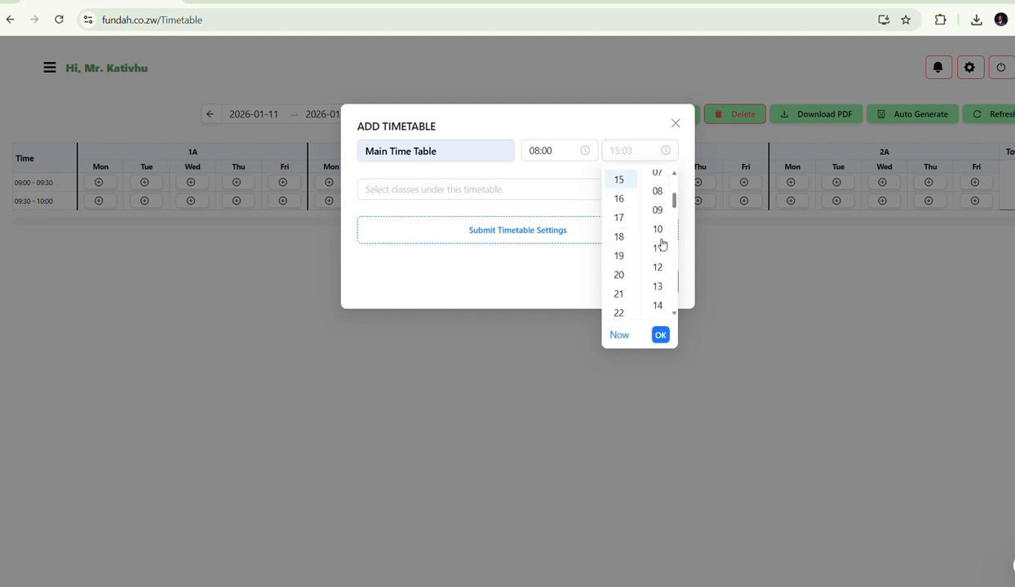
pyautogui.scroll(-7, 661, 244)
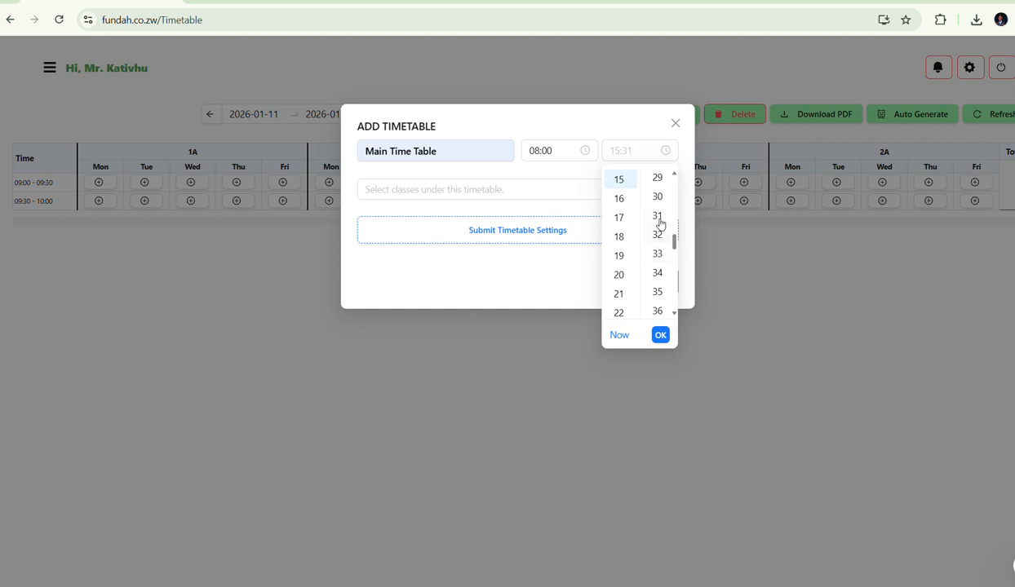
pyautogui.click(656, 197)
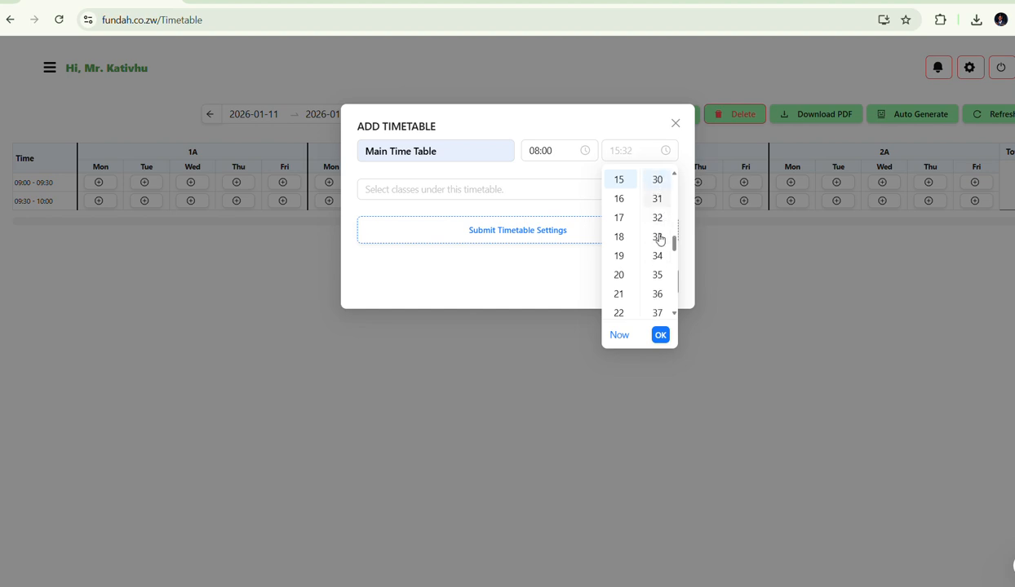
pyautogui.click(661, 336)
# Add the classes Form 1A, Form 1B, Form 2A, Form 2B and Form 2C to the new timetable.
pyautogui.click(487, 189)
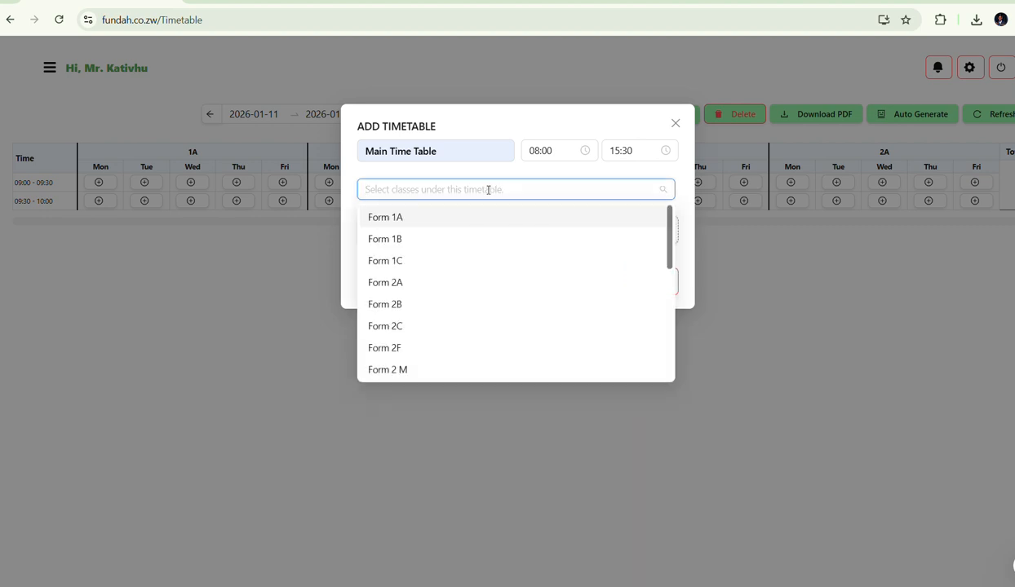
pyautogui.click(488, 190)
pyautogui.click(488, 189)
pyautogui.click(488, 189)
pyautogui.click(488, 189)
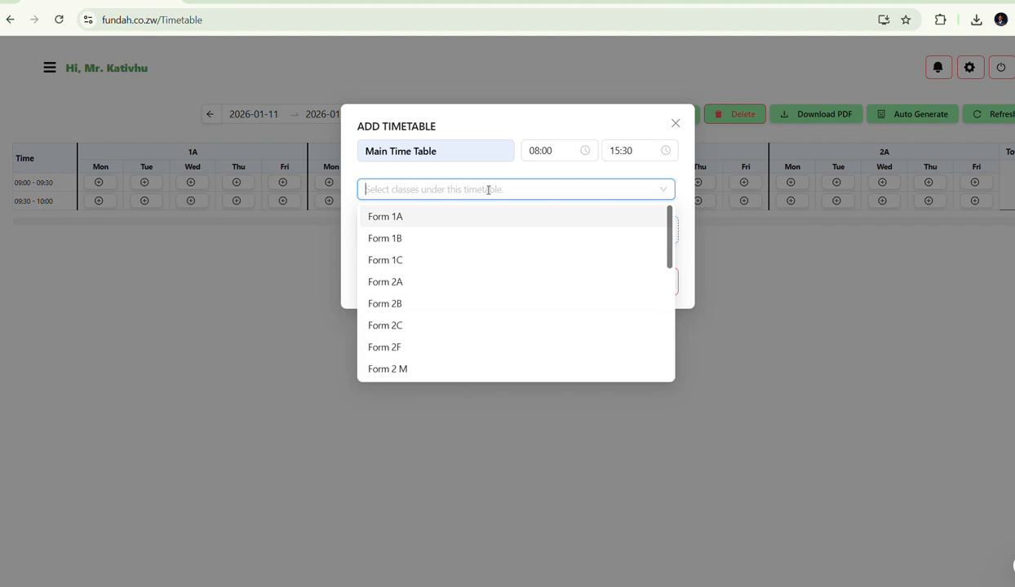
pyautogui.click(488, 190)
pyautogui.click(446, 195)
pyautogui.click(393, 219)
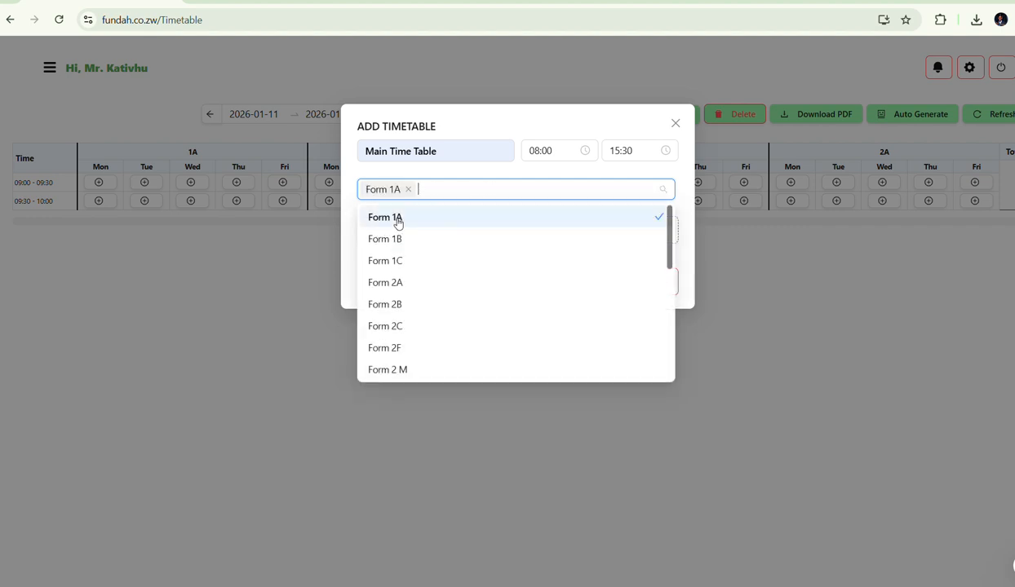
pyautogui.click(395, 240)
pyautogui.click(392, 282)
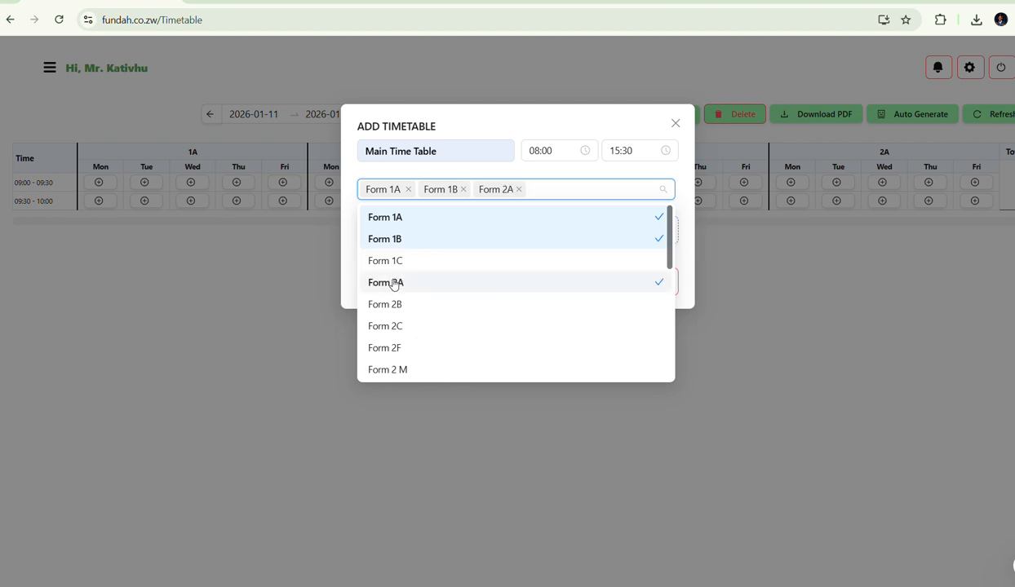
pyautogui.click(393, 305)
pyautogui.scroll(-2, 392, 302)
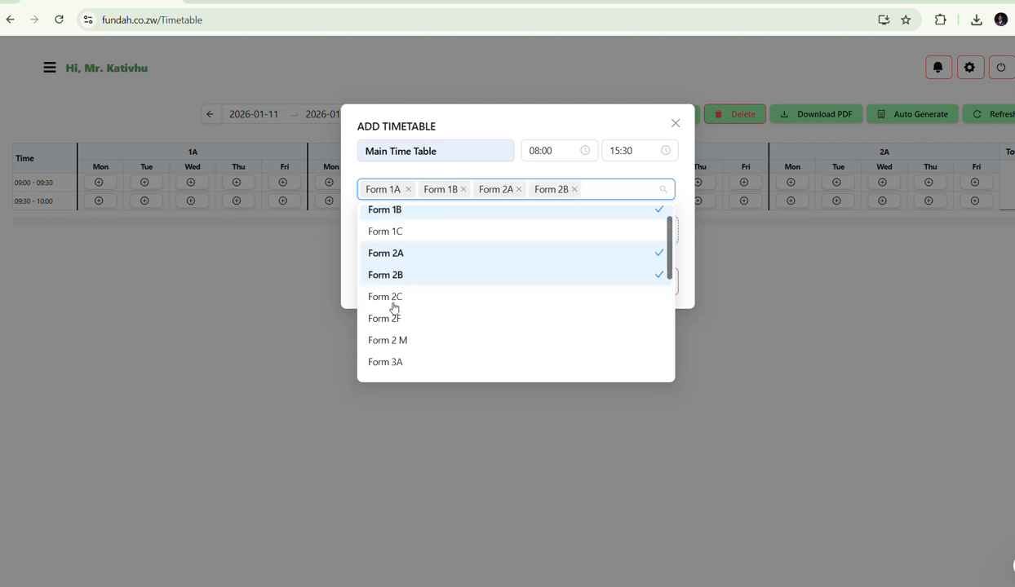
pyautogui.click(386, 277)
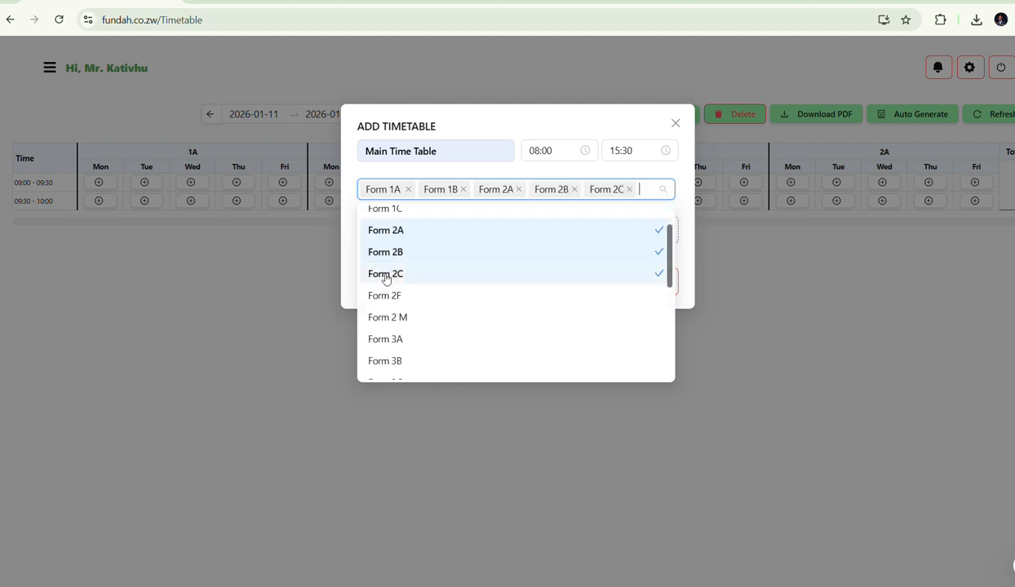
# Add Form 3A, Form 3B, Form 3C, Form 4A and Form 4B to the timetable's classes and submit the timetable settings.
pyautogui.scroll(-2, 397, 330)
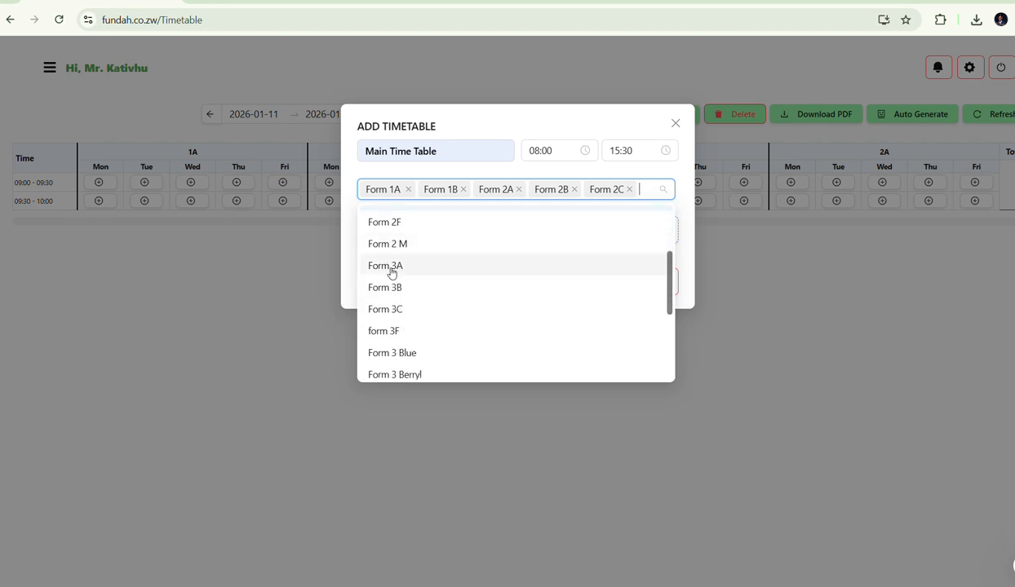
pyautogui.click(392, 270)
pyautogui.click(391, 306)
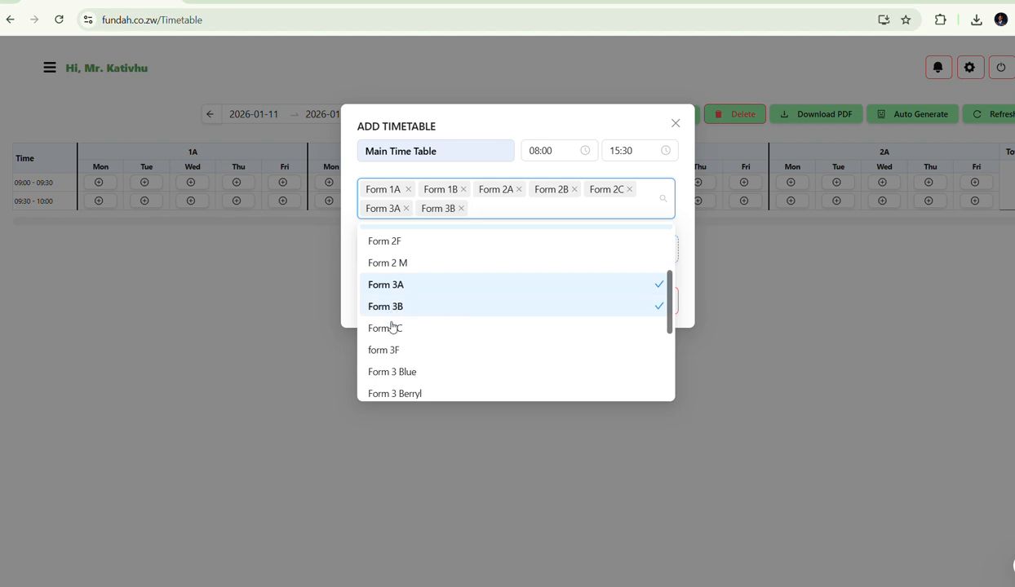
pyautogui.click(392, 335)
pyautogui.scroll(-3, 430, 356)
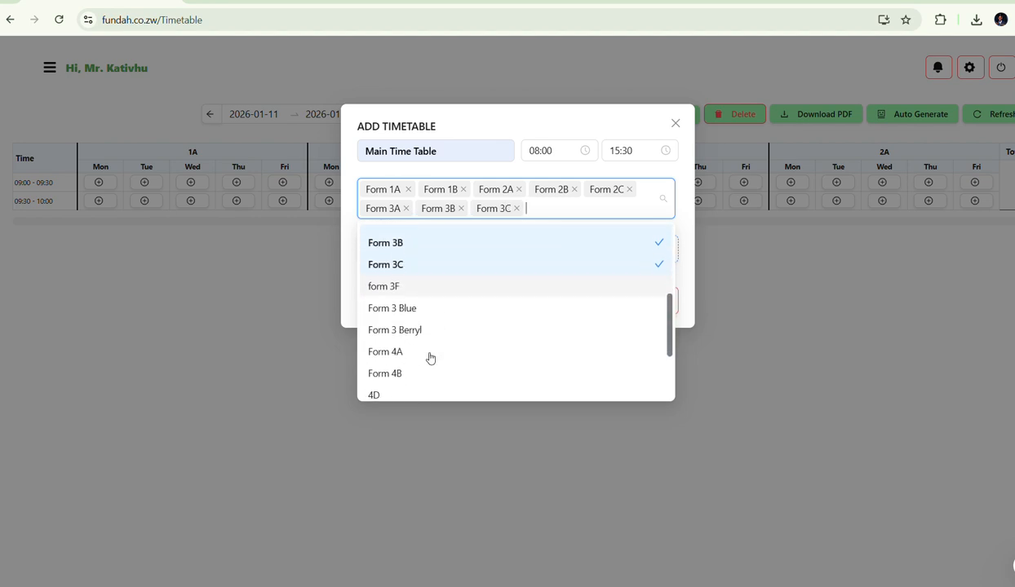
pyautogui.click(399, 319)
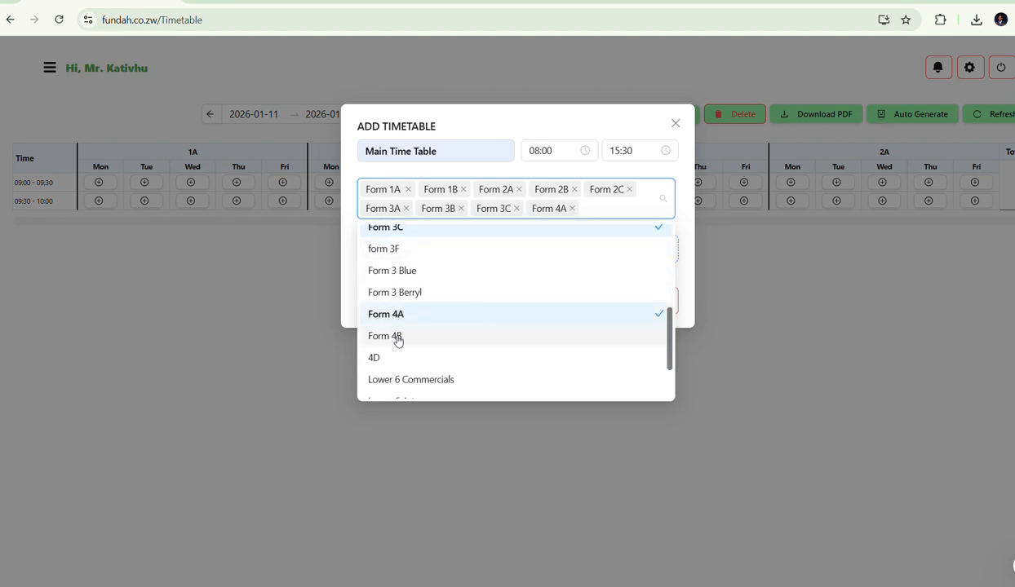
pyautogui.click(395, 338)
pyautogui.click(674, 216)
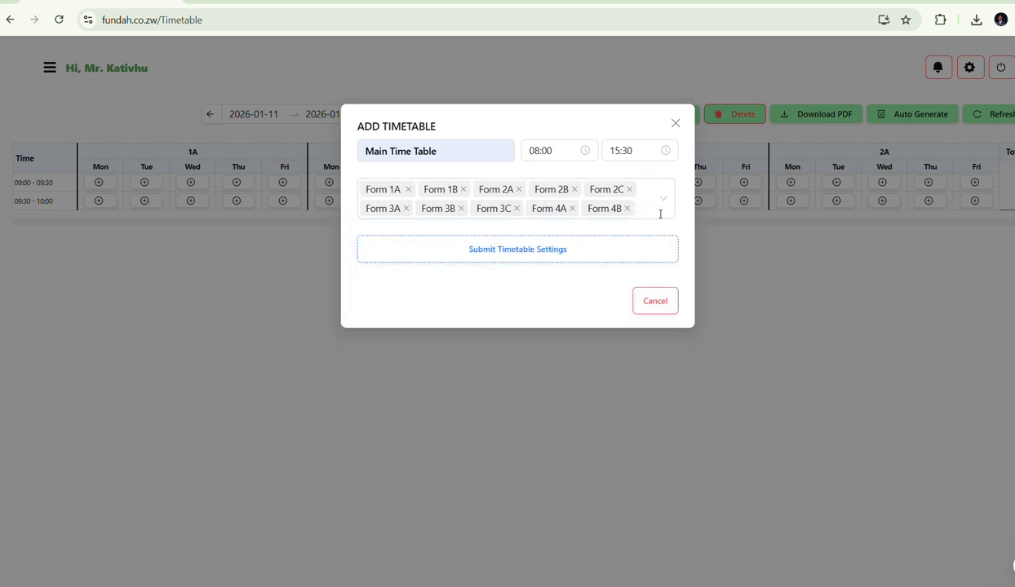
pyautogui.click(533, 258)
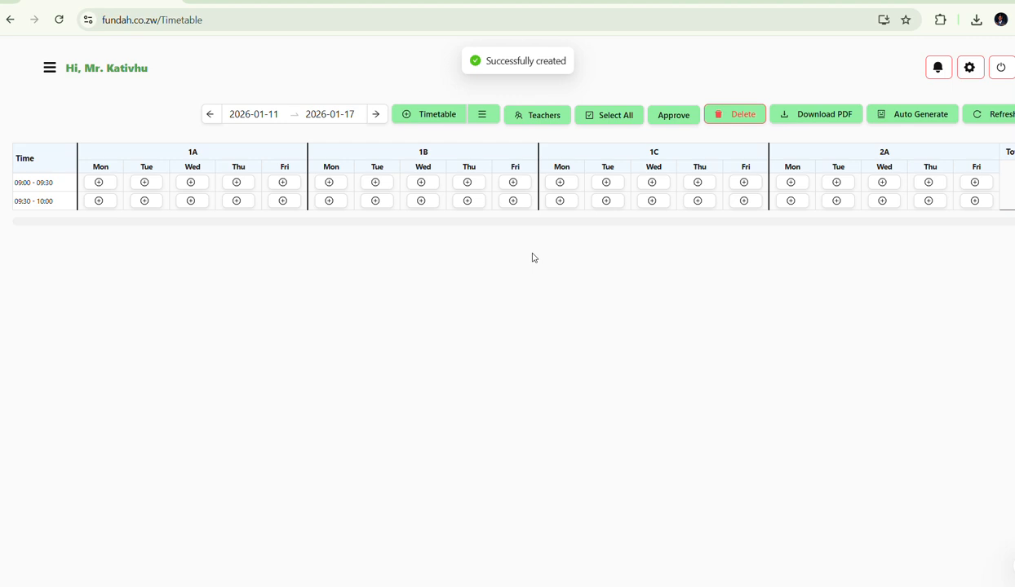
# Display the Main Time Table grid from the list of saved timetables.
pyautogui.click(445, 120)
pyautogui.click(676, 124)
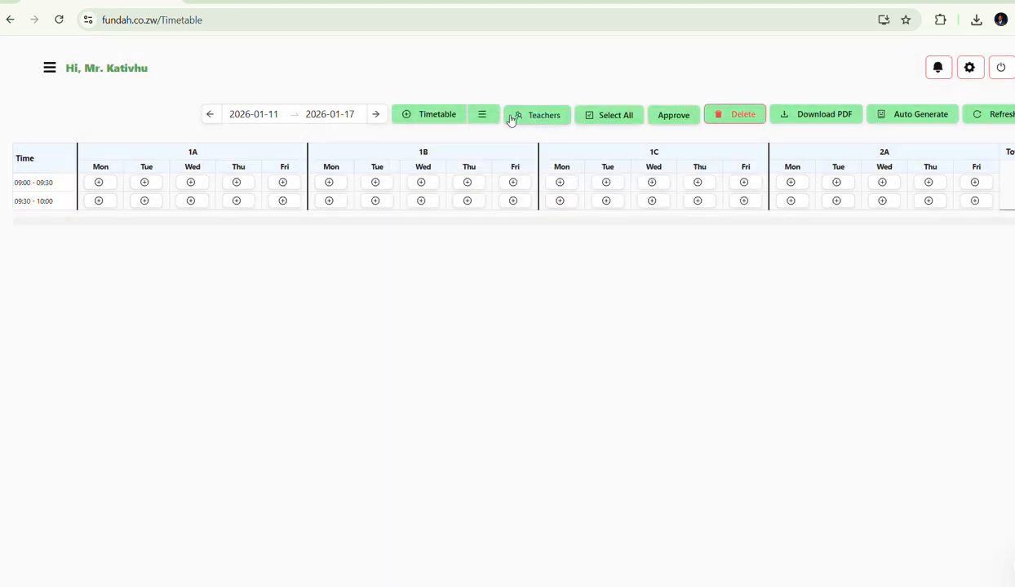
pyautogui.click(489, 117)
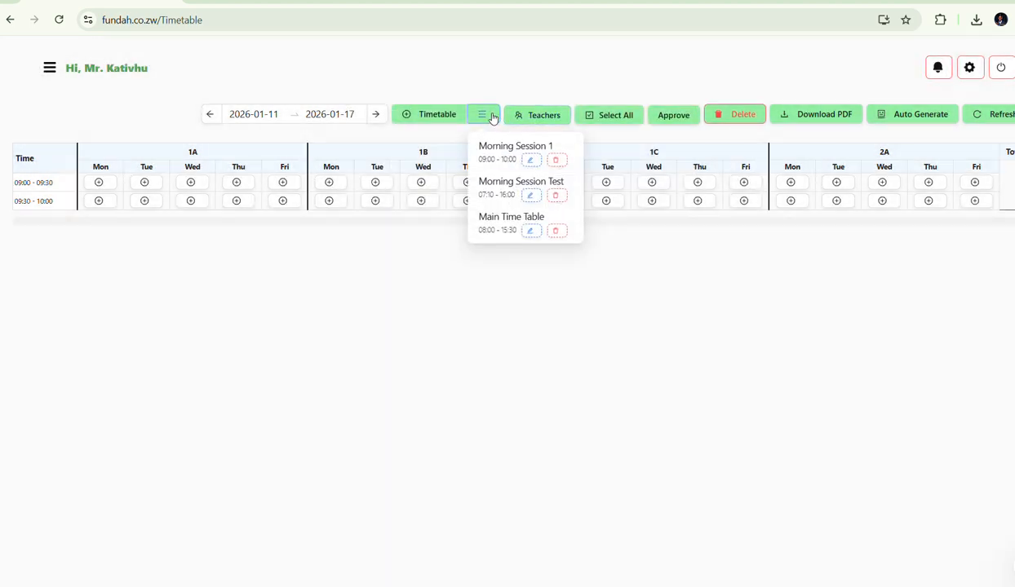
pyautogui.click(481, 217)
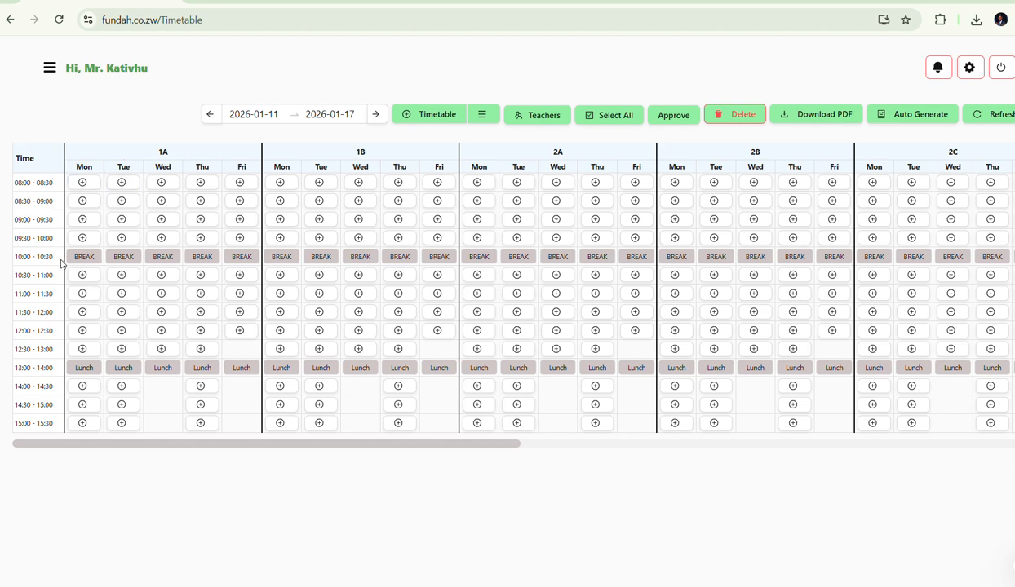
# Go to the school settings, make the school details editable and open the Lesson Duration value for editing.
pyautogui.click(970, 69)
pyautogui.scroll(-3, 326, 174)
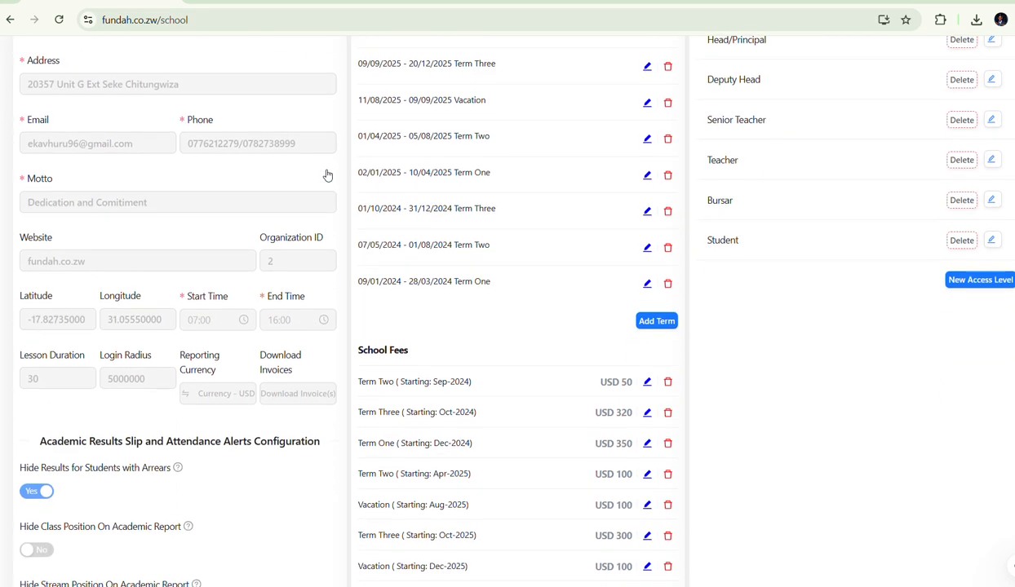
pyautogui.scroll(-1, 327, 176)
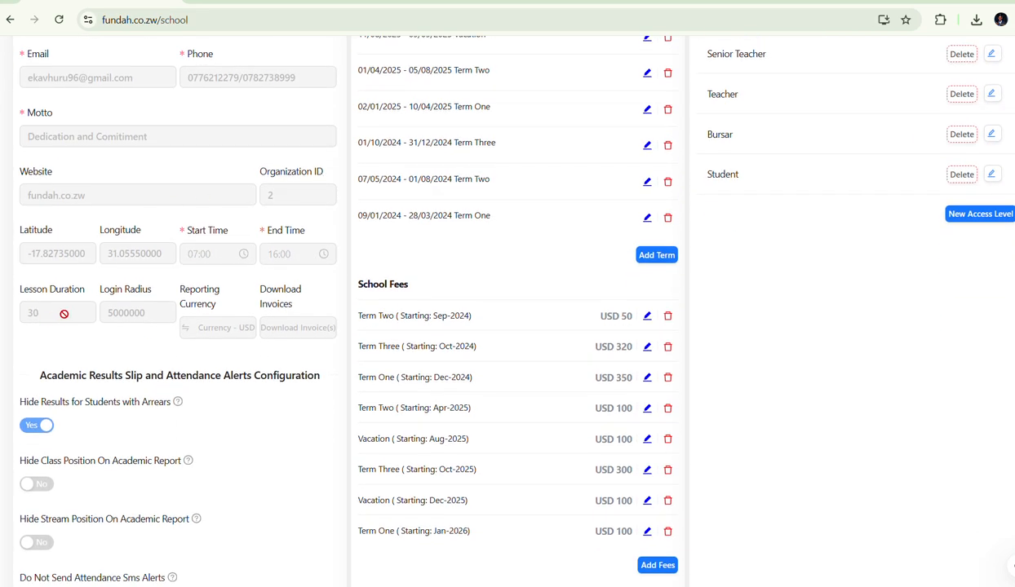
pyautogui.scroll(4, 175, 218)
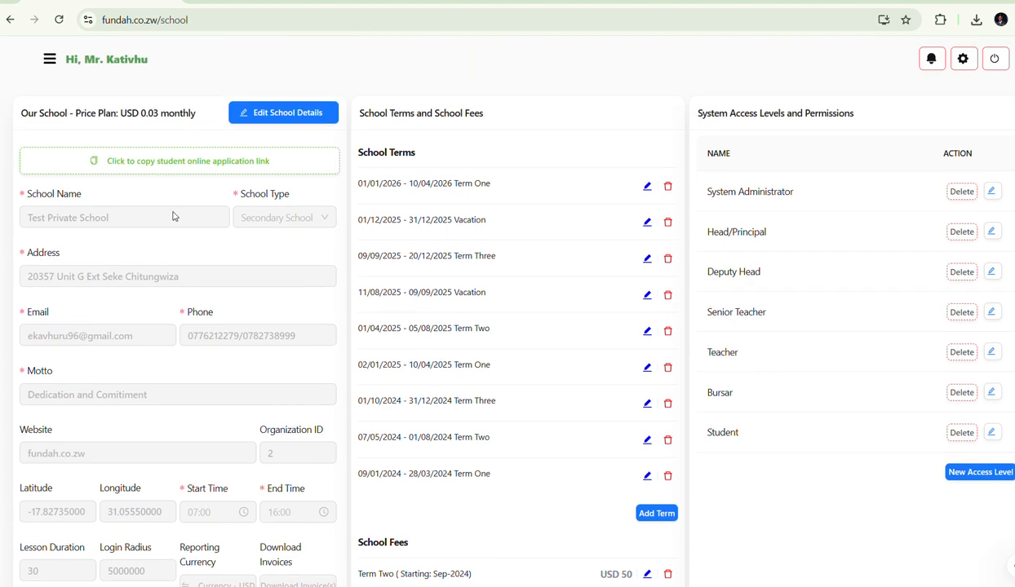
pyautogui.click(268, 116)
pyautogui.scroll(-3, 295, 196)
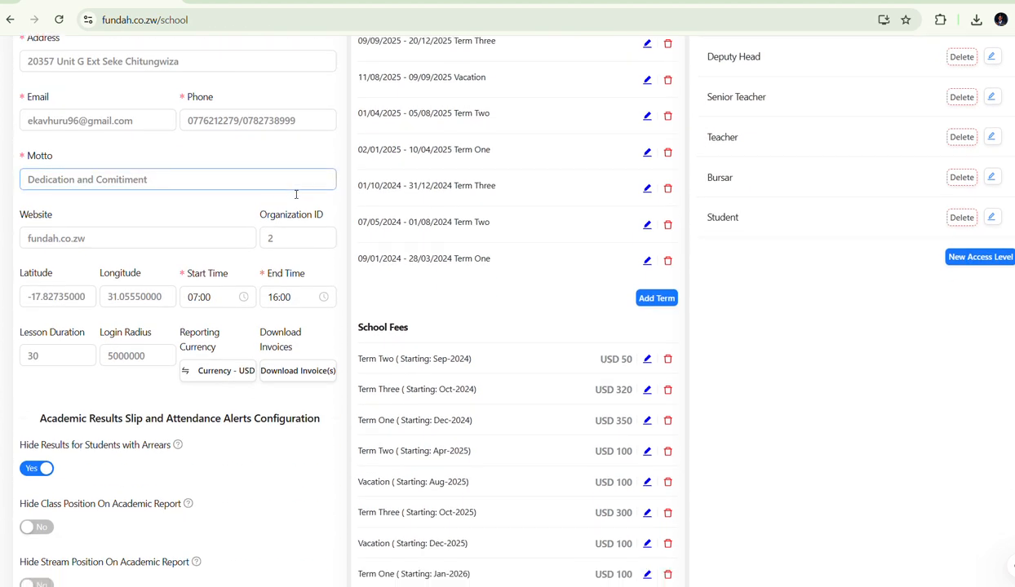
pyautogui.scroll(-1, 296, 194)
pyautogui.click(56, 318)
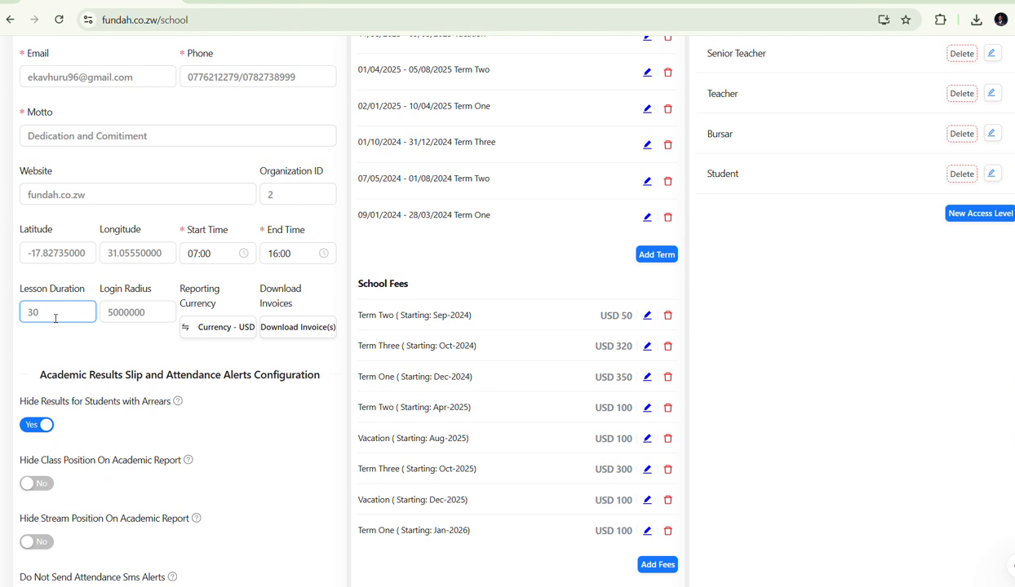
# Start a new timetable break named Devotion and set its start time to 10:30.
pyautogui.scroll(-5, 55, 318)
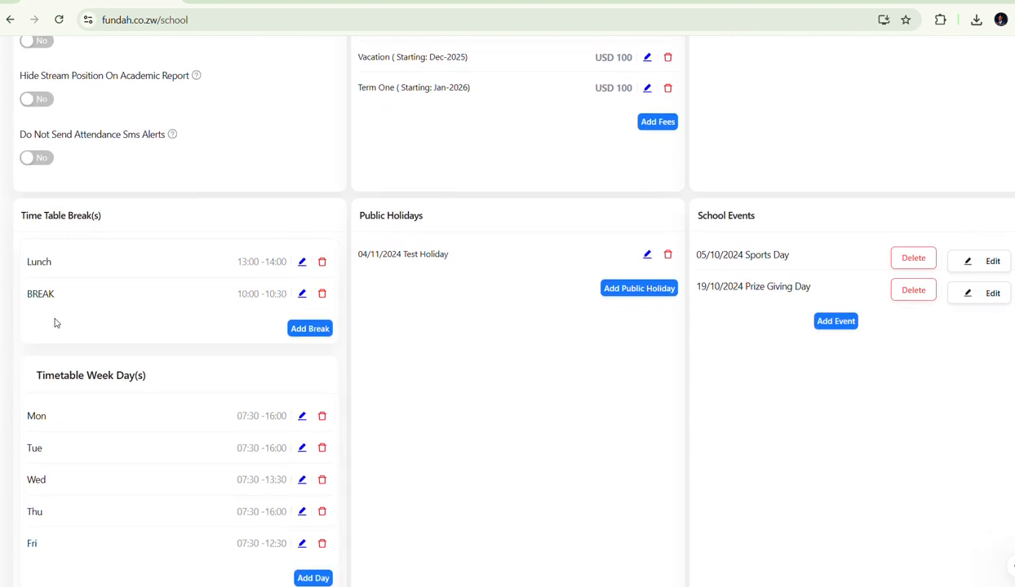
pyautogui.click(305, 331)
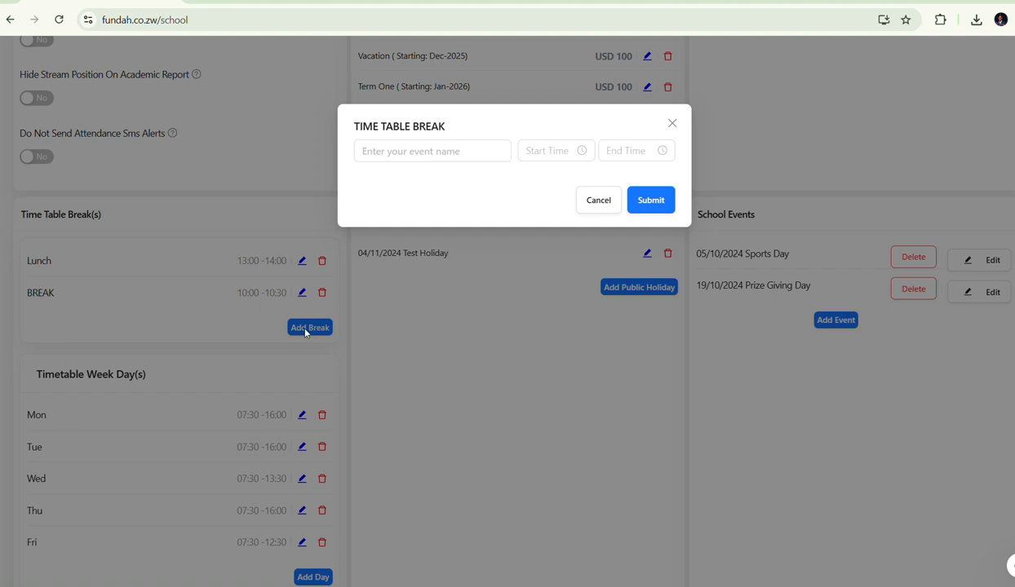
pyautogui.click(420, 154)
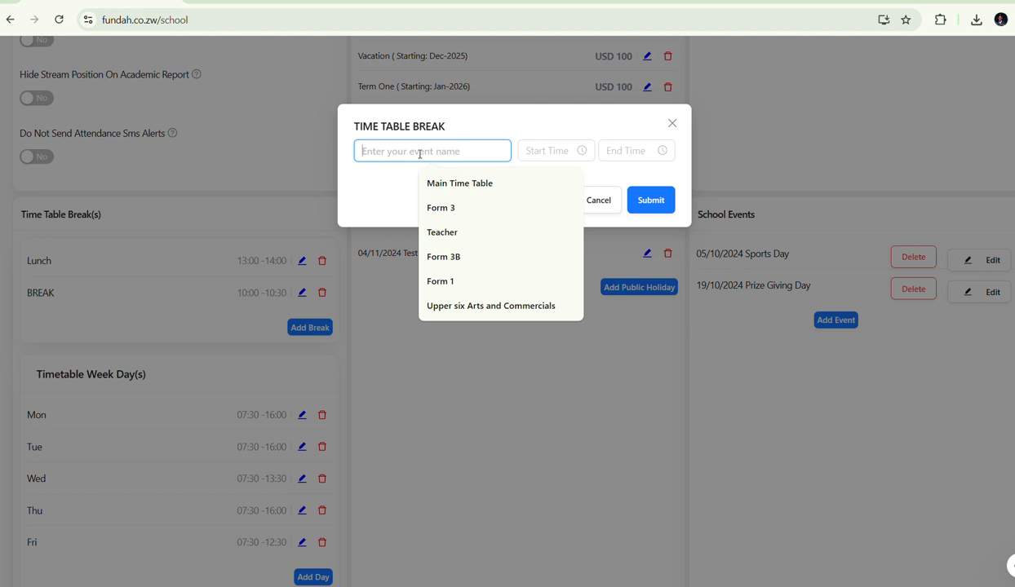
pyautogui.write('Devotion')
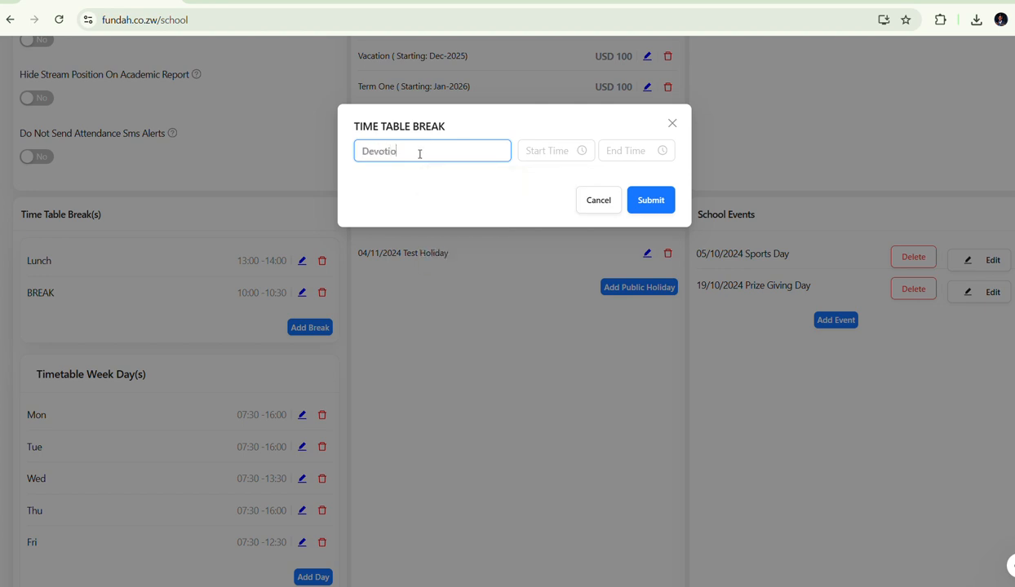
pyautogui.click(561, 151)
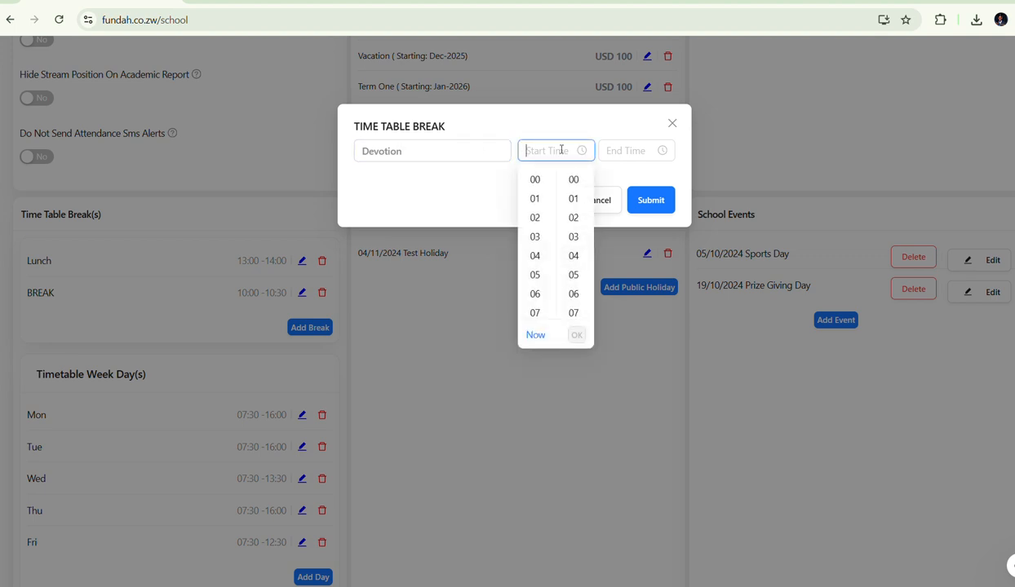
pyautogui.write('10:30')
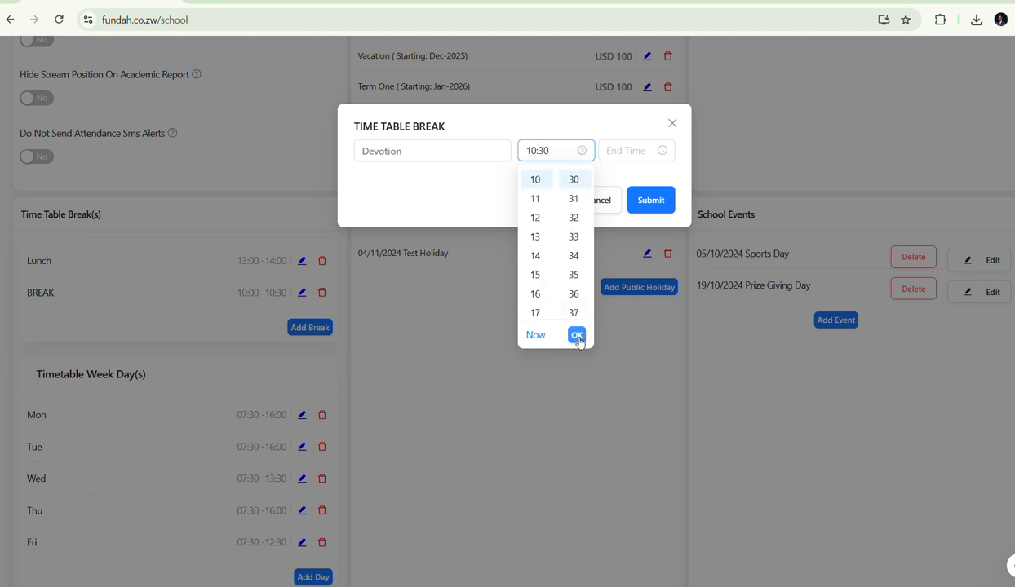
pyautogui.click(577, 336)
# Set the Devotion break's end time to 11:00 and submit the break.
pyautogui.click(626, 152)
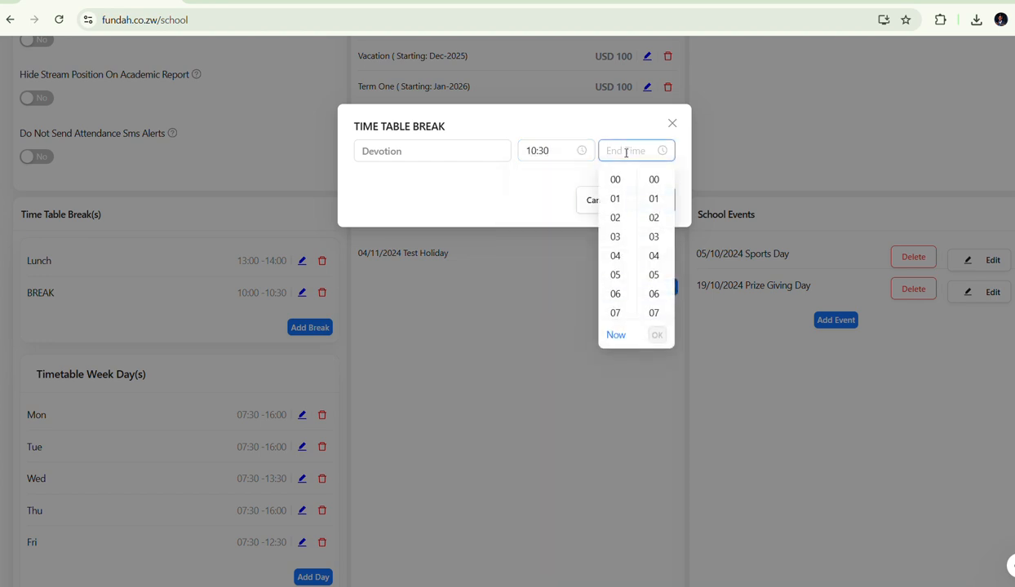
pyautogui.write('1')
pyautogui.click(655, 186)
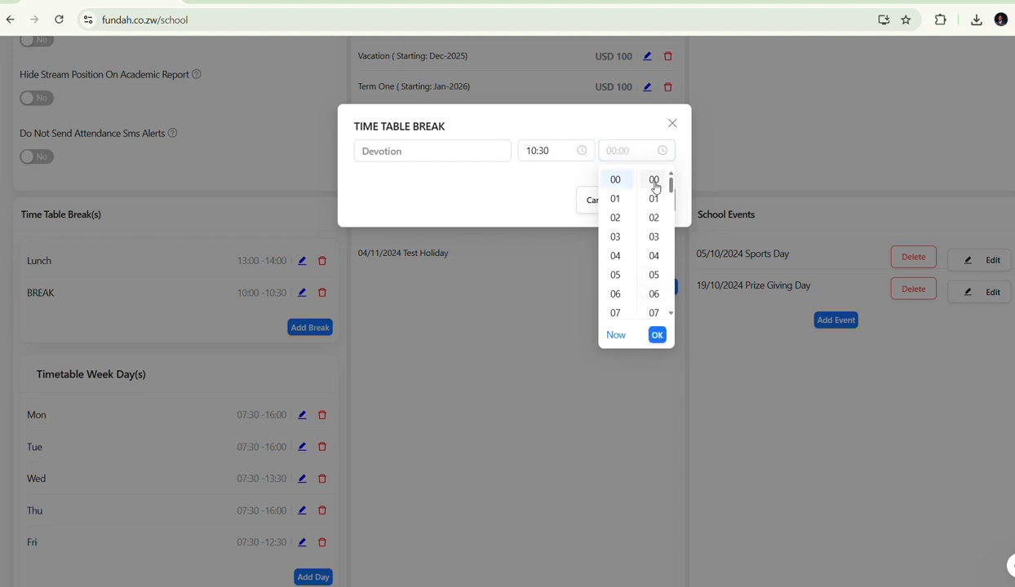
pyautogui.scroll(-2, 617, 274)
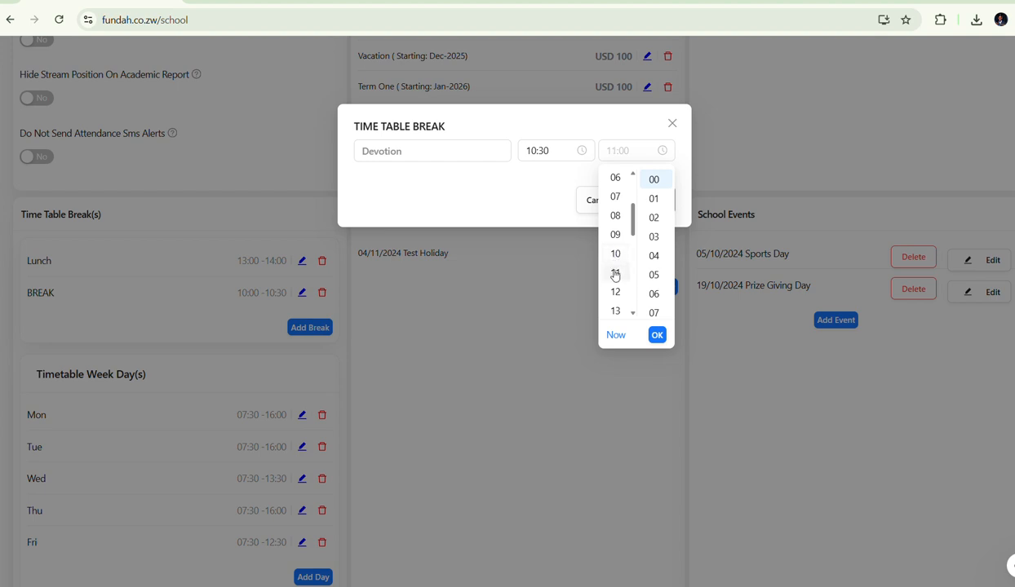
pyautogui.click(615, 274)
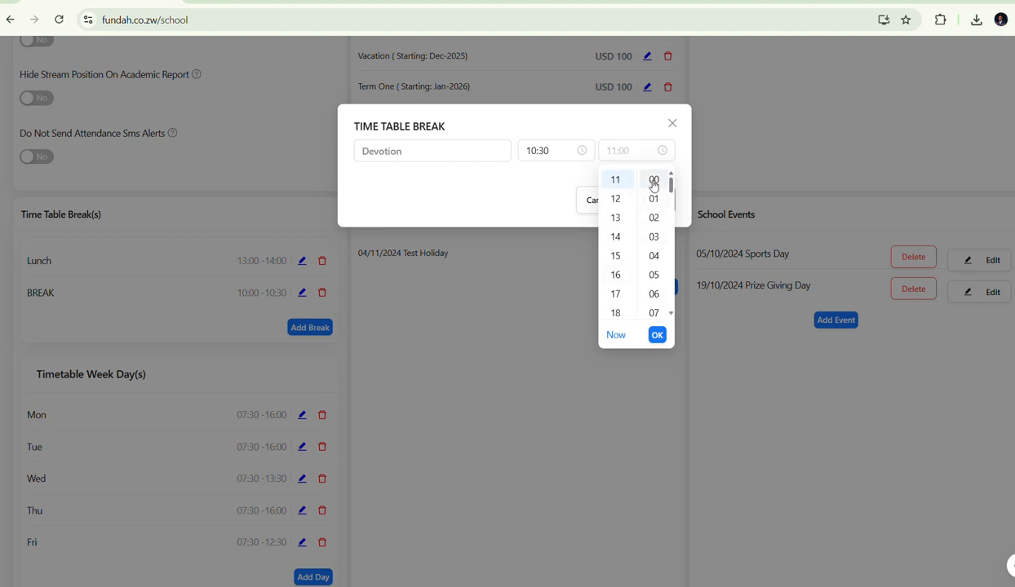
pyautogui.click(657, 336)
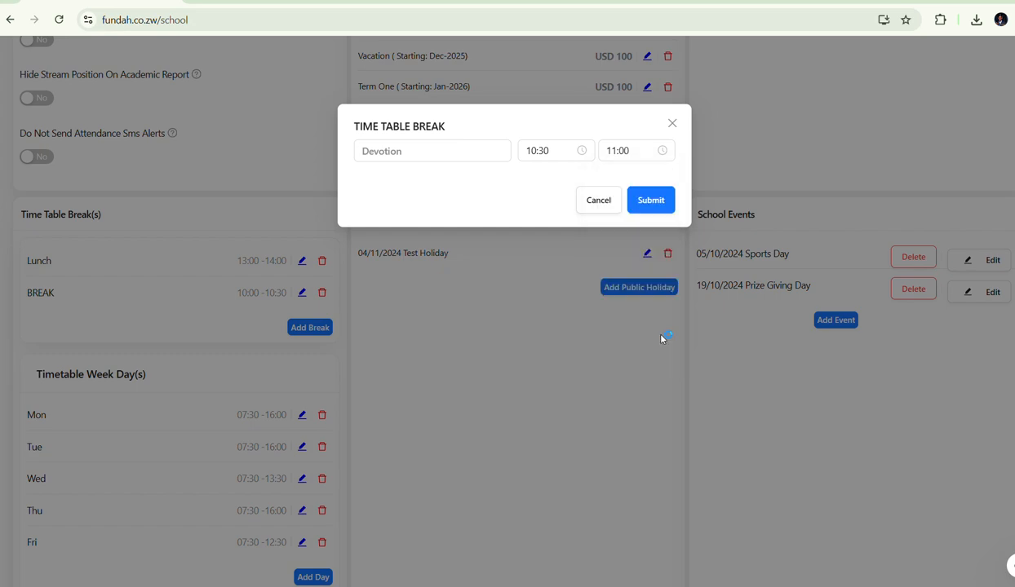
pyautogui.click(648, 204)
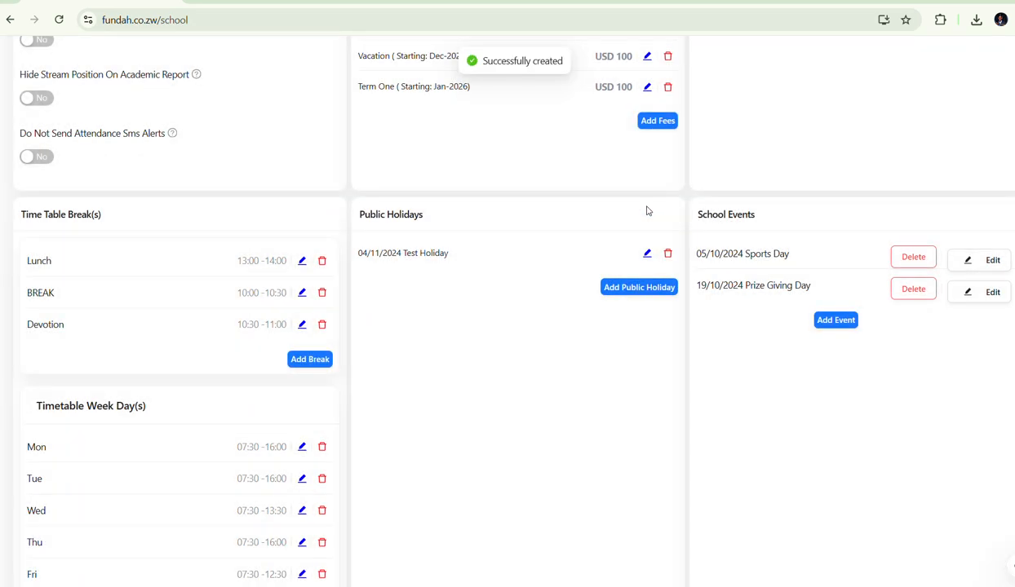
# Return to the timetable page and display the Main Time Table grid to check its breaks.
pyautogui.scroll(9, 269, 157)
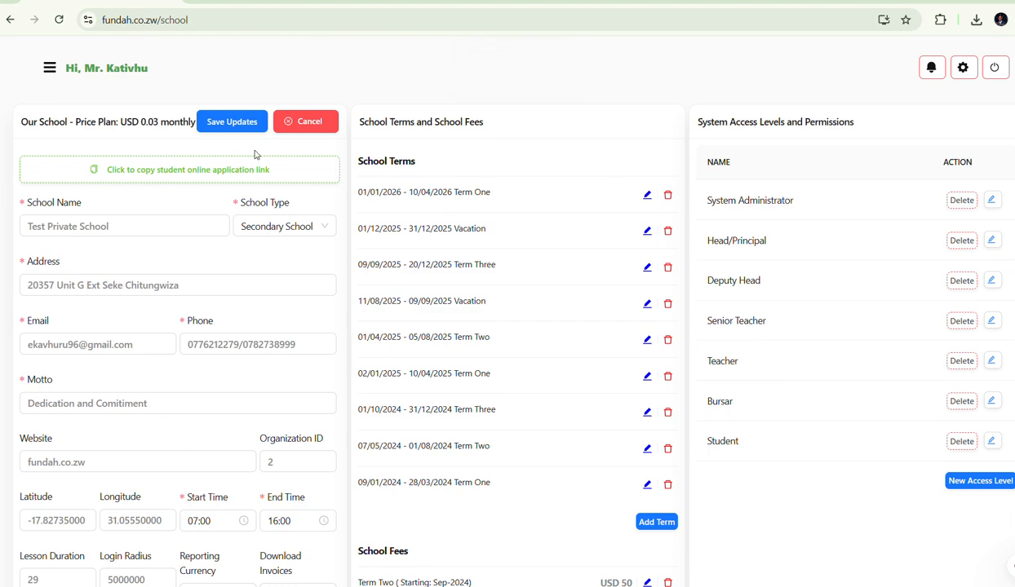
pyautogui.click(50, 68)
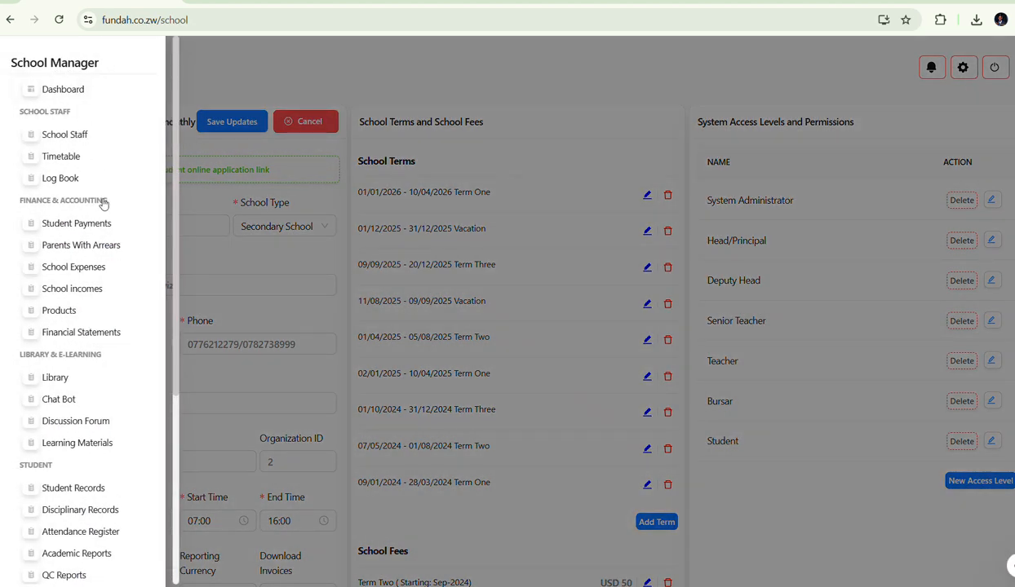
pyautogui.click(60, 157)
pyautogui.click(482, 114)
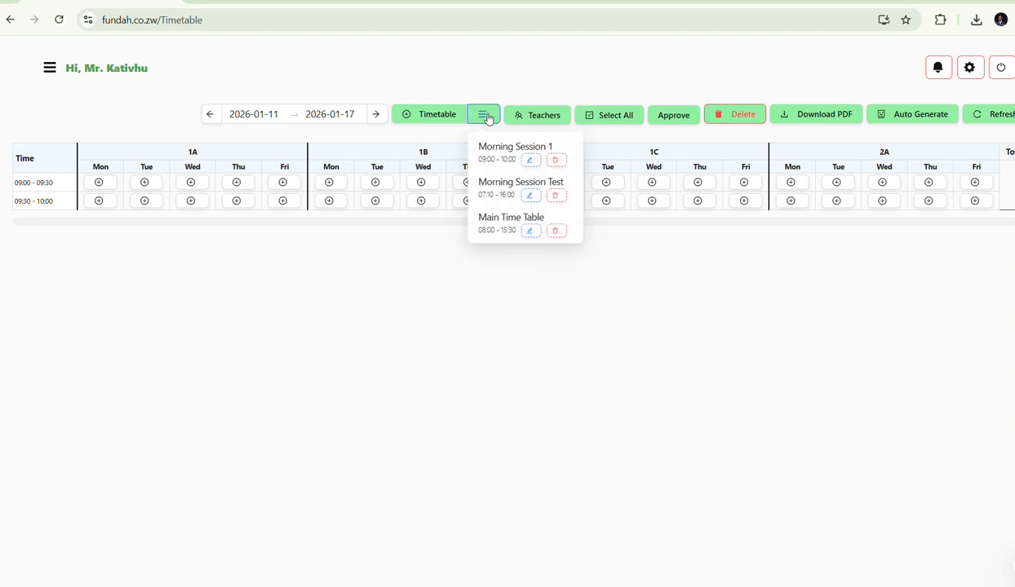
pyautogui.click(506, 217)
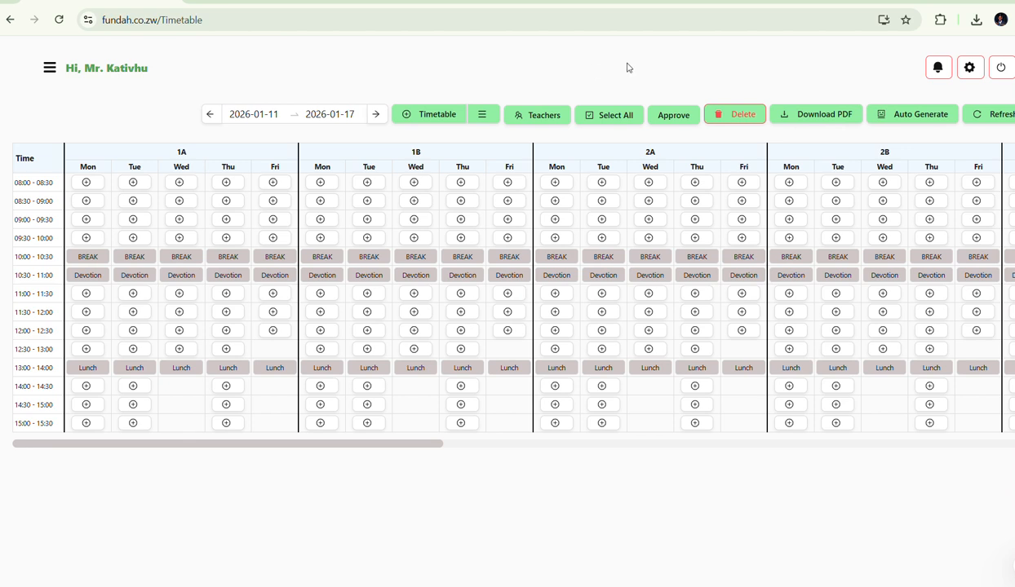
# Delete the Devotion break from the timetable breaks in the school settings.
pyautogui.click(970, 69)
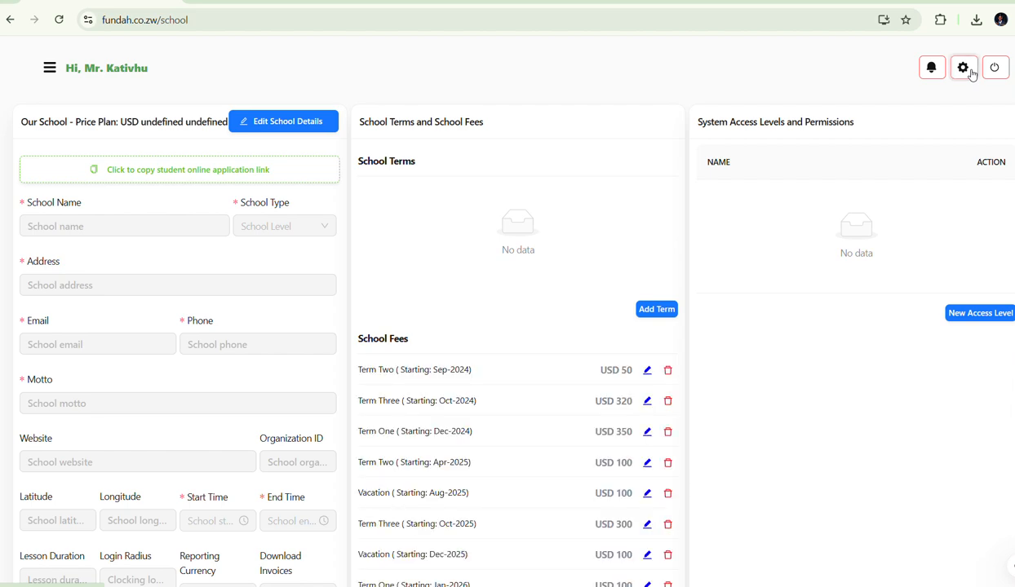
pyautogui.scroll(-6, 436, 367)
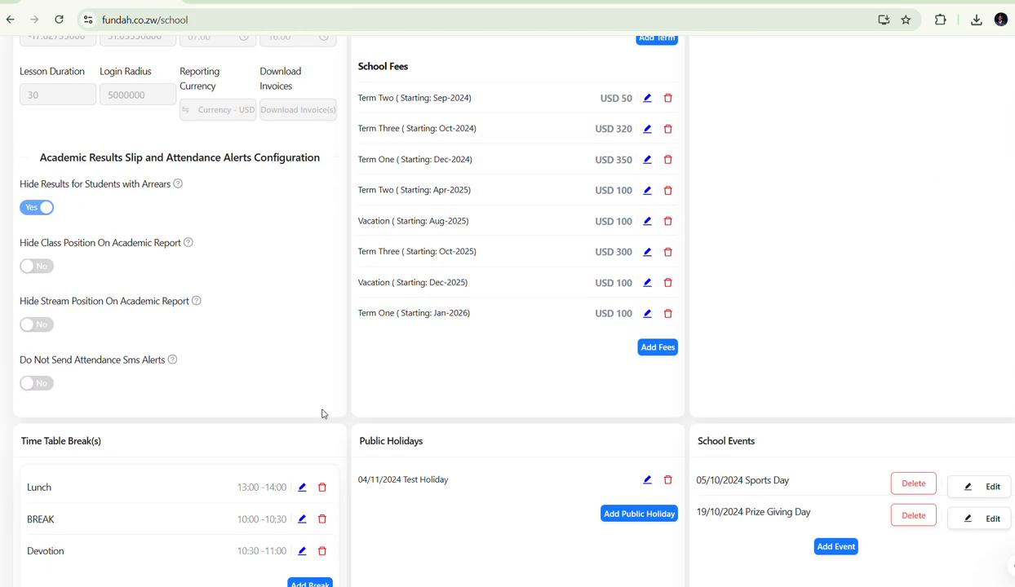
pyautogui.scroll(-4, 321, 410)
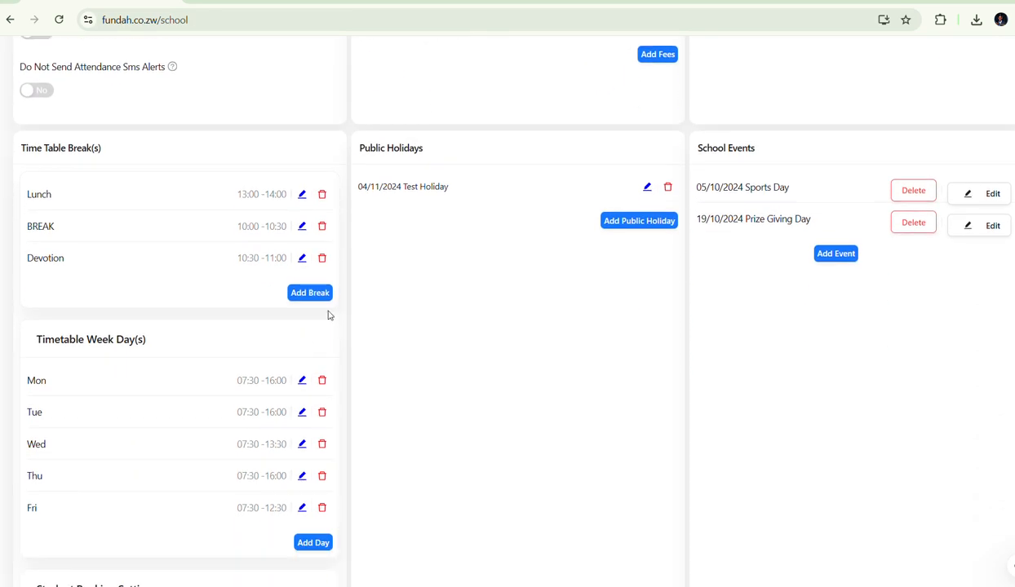
pyautogui.click(321, 260)
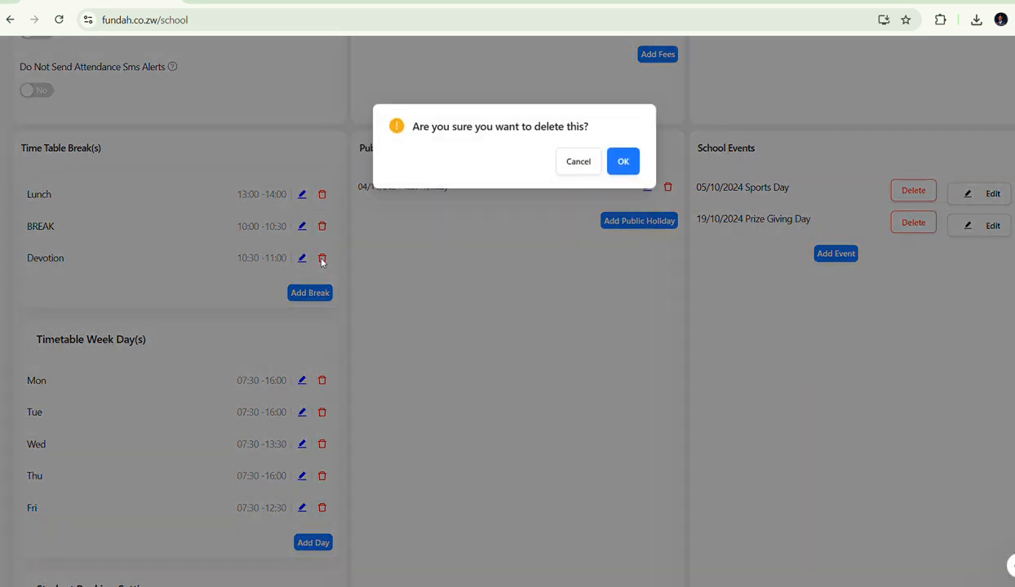
pyautogui.click(618, 161)
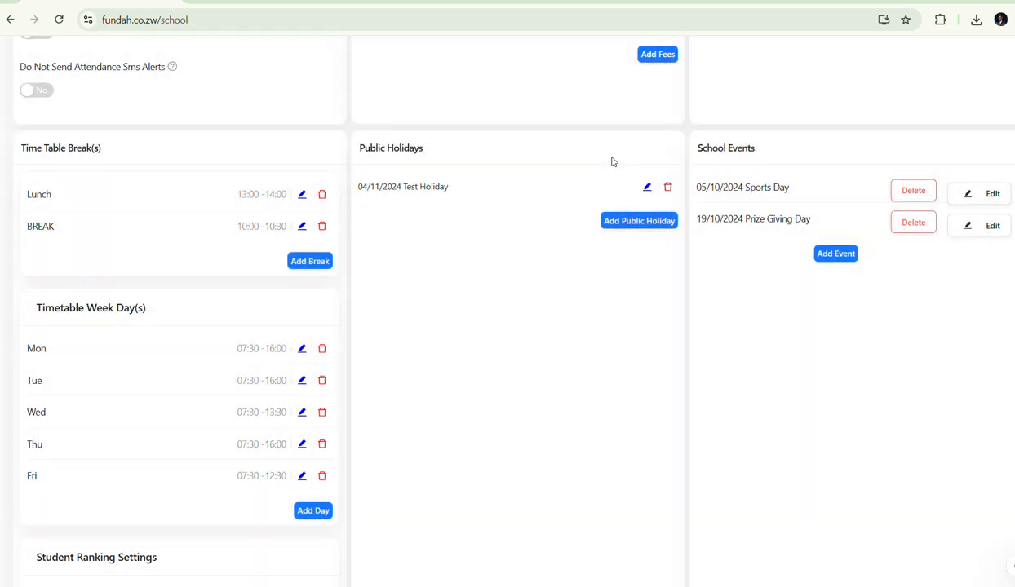
# Set Friday's end time to 13:30 in the timetable week days and save the update.
pyautogui.scroll(-2, 293, 326)
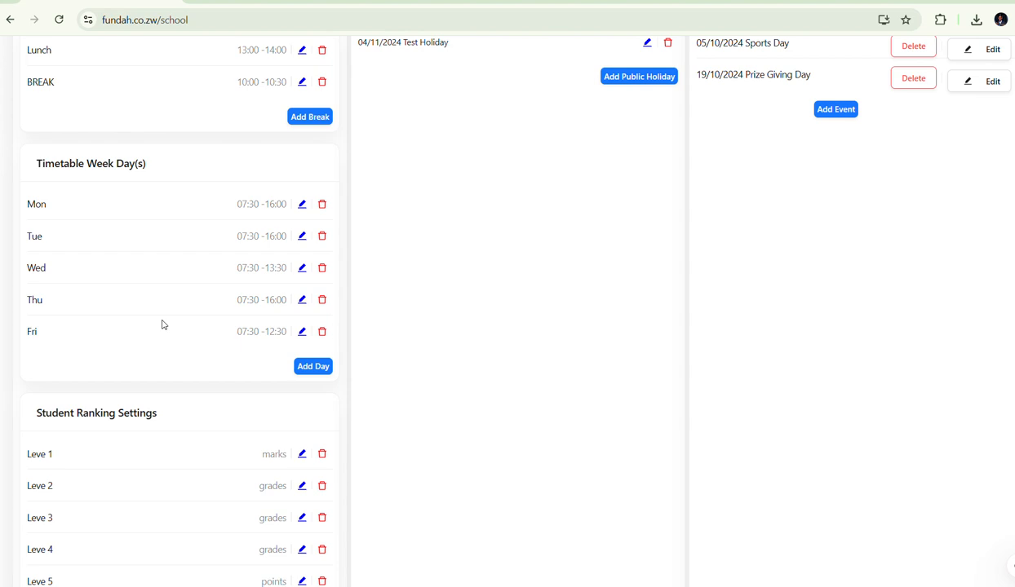
pyautogui.click(301, 335)
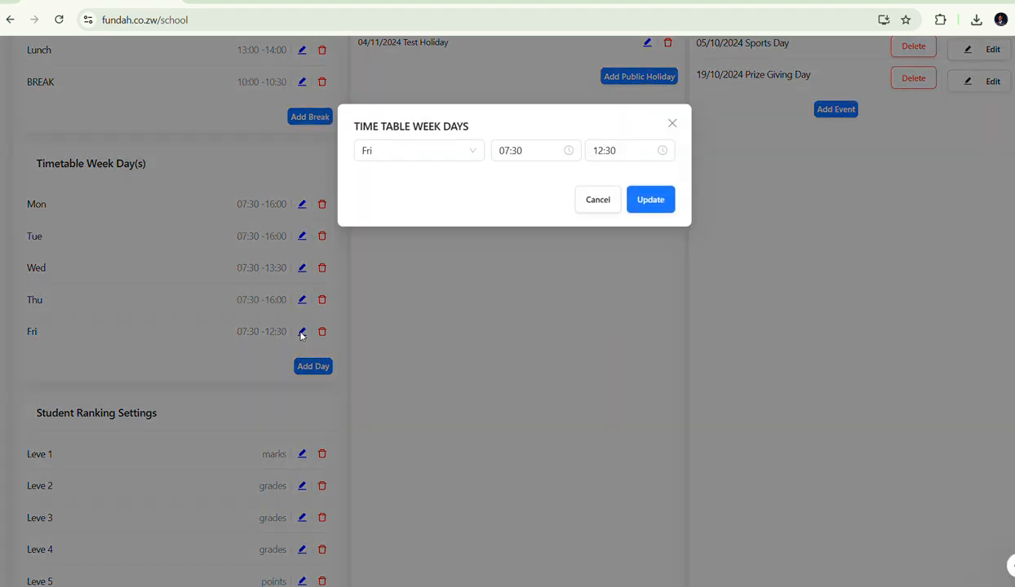
pyautogui.click(547, 156)
pyautogui.press('Tab')
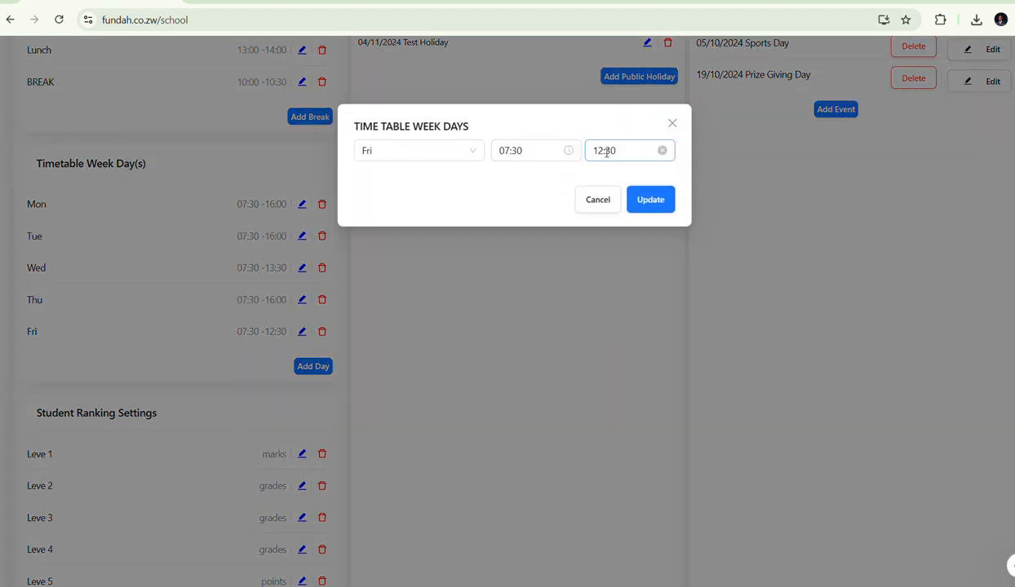
pyautogui.click(602, 150)
pyautogui.write('3')
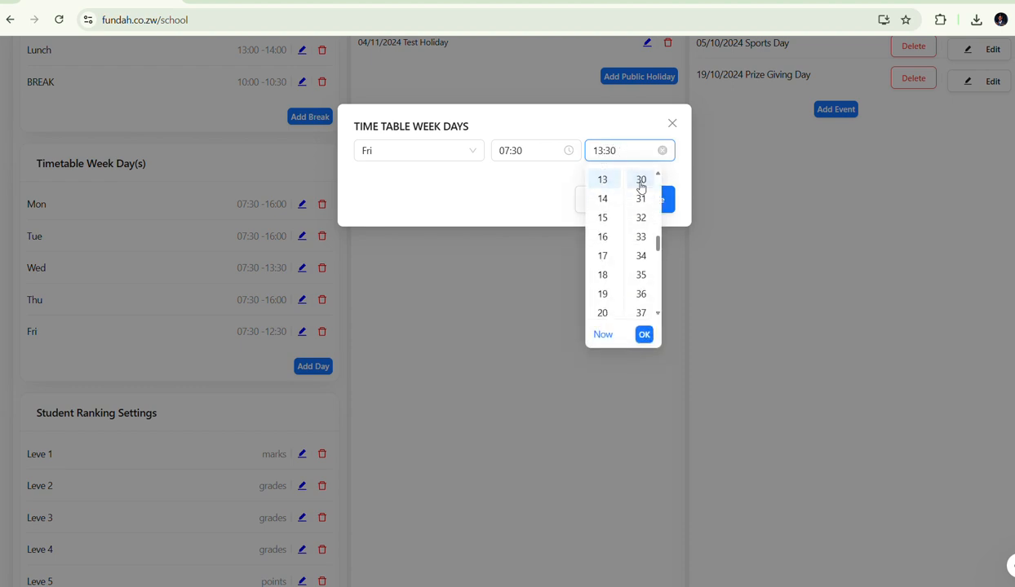
pyautogui.click(644, 334)
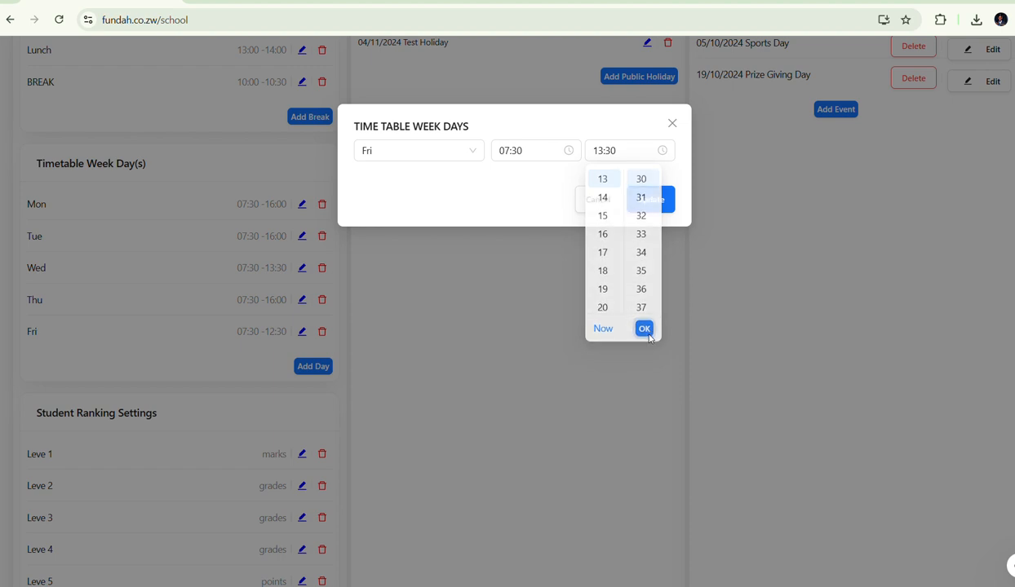
pyautogui.click(646, 204)
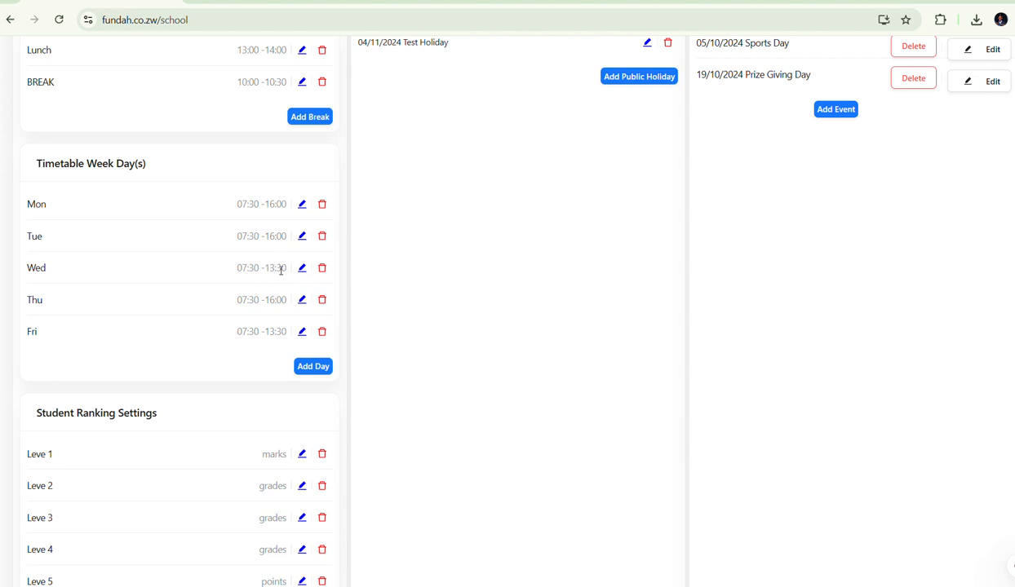
# Go back to the timetable page and show the Main Time Table to review Friday's lesson slots.
pyautogui.scroll(12, 281, 270)
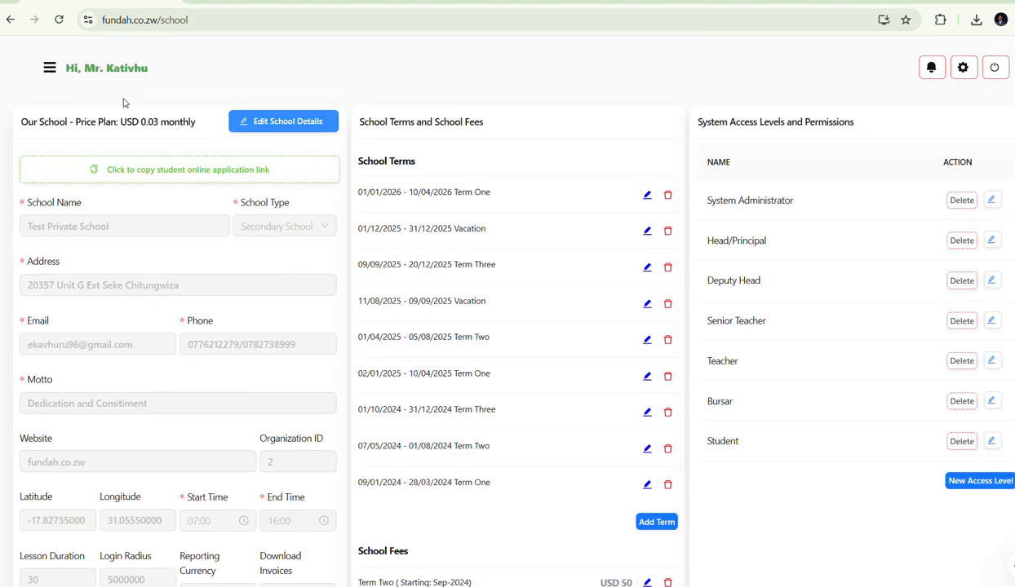
pyautogui.click(57, 71)
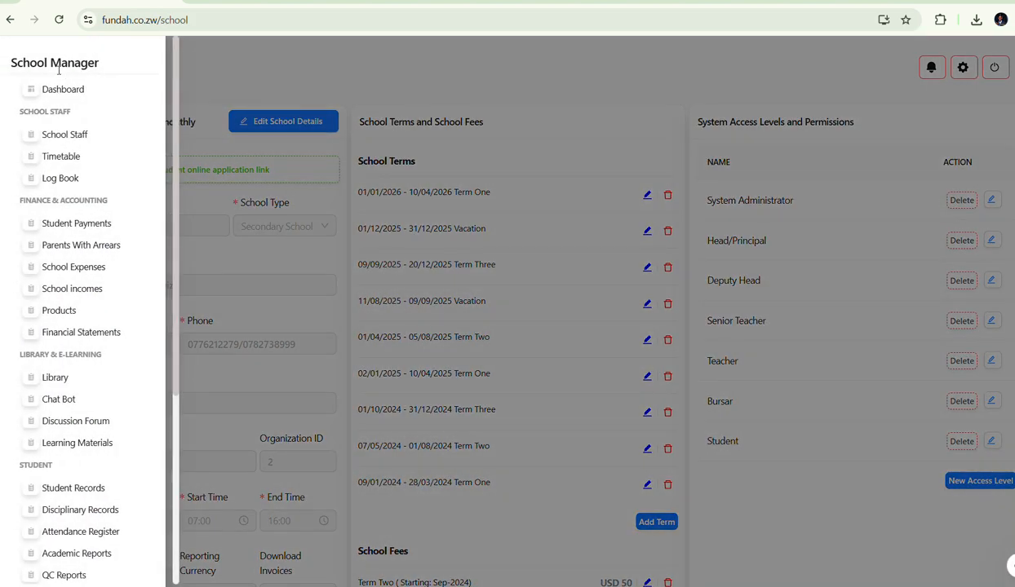
pyautogui.click(67, 158)
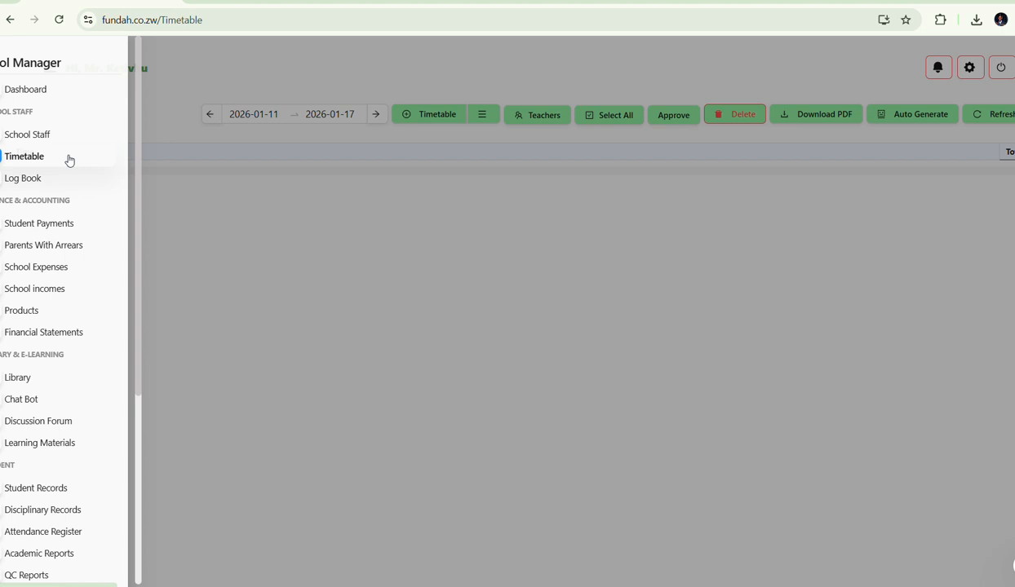
pyautogui.click(481, 122)
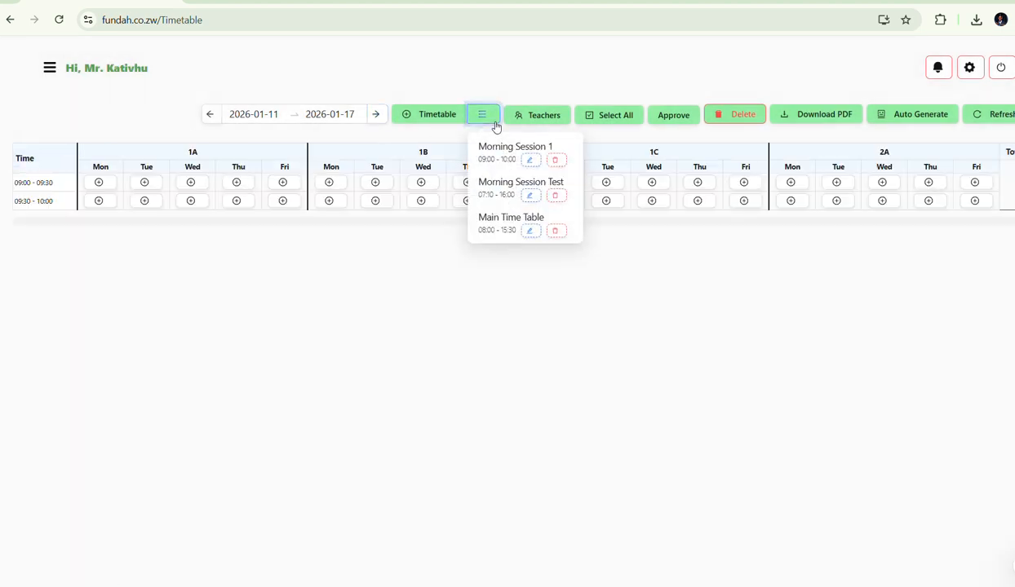
pyautogui.click(508, 218)
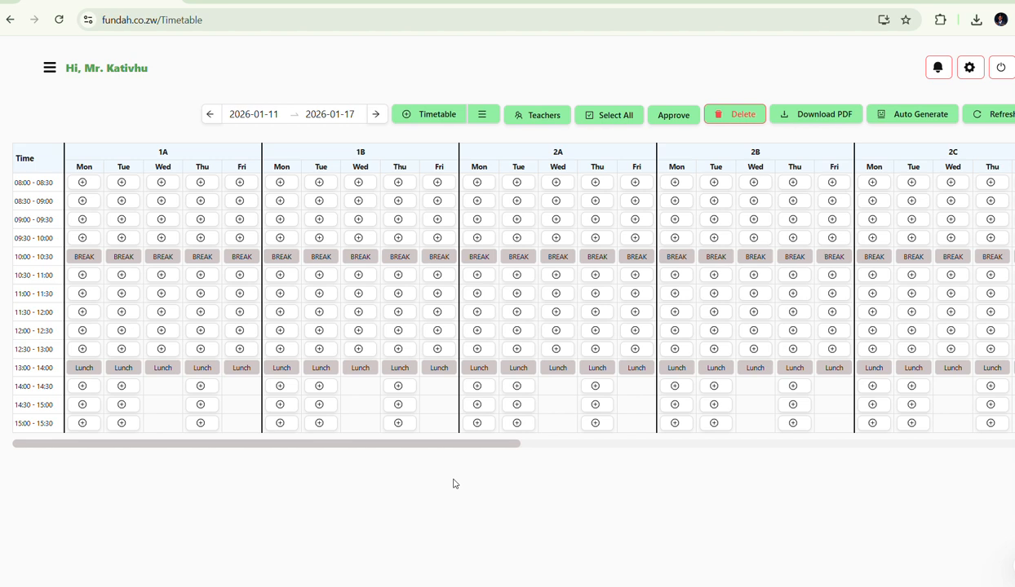
# Go to the school classes list and open the details of Form 1A for editing.
pyautogui.click(51, 68)
pyautogui.scroll(-4, 93, 236)
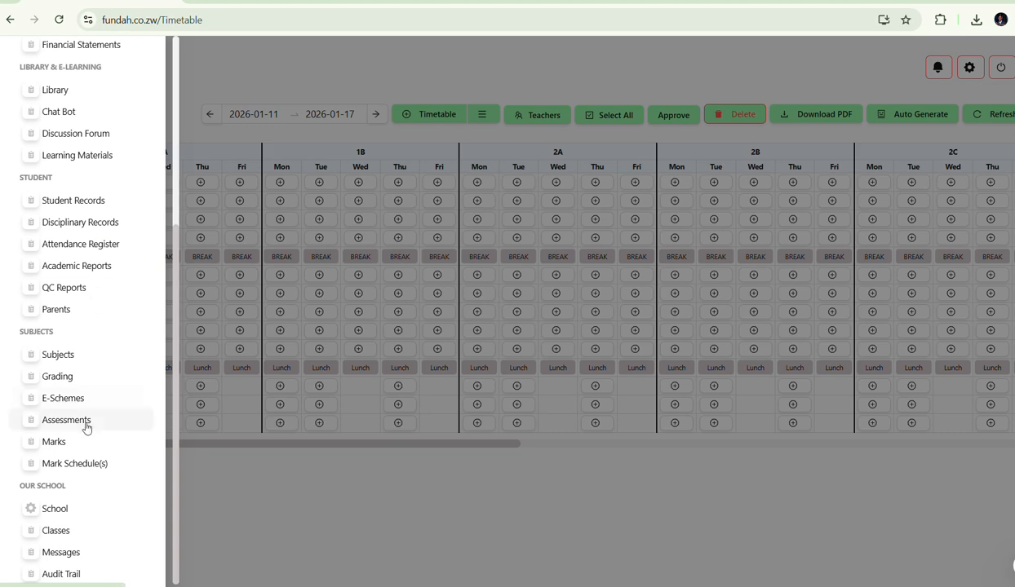
pyautogui.click(59, 530)
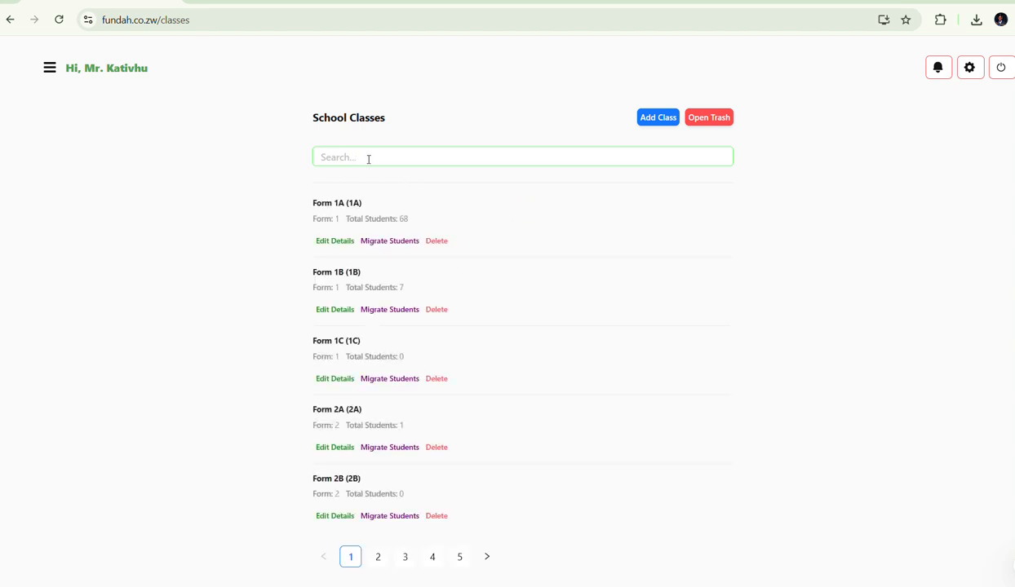
pyautogui.click(335, 242)
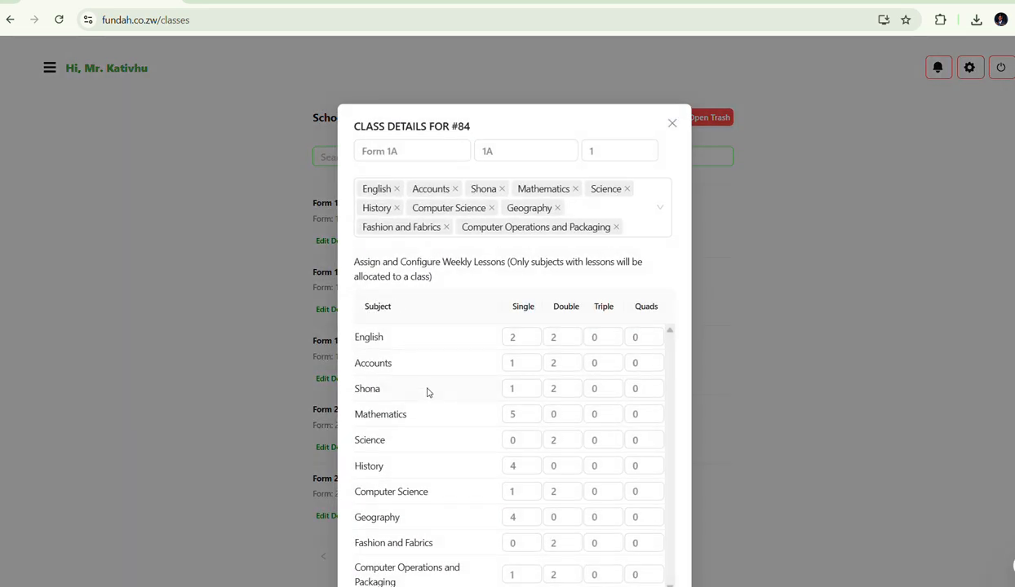
# Set Fashion and Fabrics to 1 single lesson per week for Form 1A and save the class update.
pyautogui.scroll(-2, 427, 392)
pyautogui.click(522, 389)
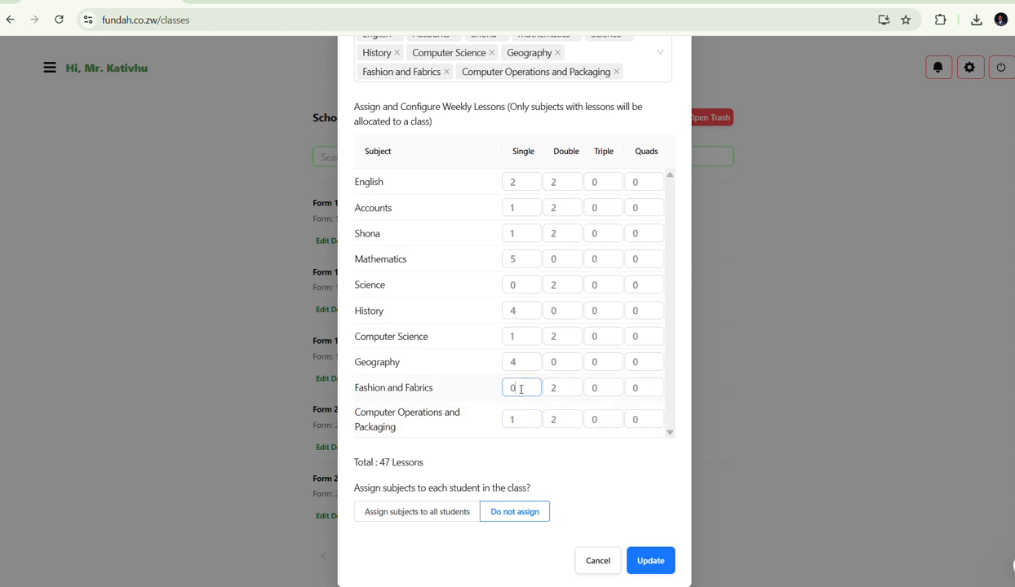
pyautogui.write('1')
pyautogui.moveTo(440, 467); pyautogui.dragTo(351, 469)
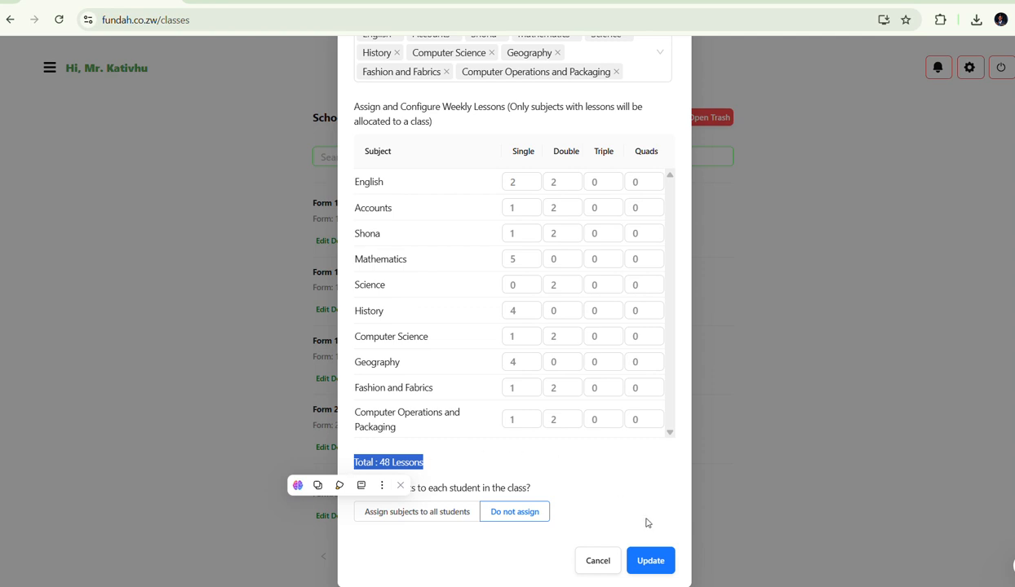
pyautogui.click(654, 561)
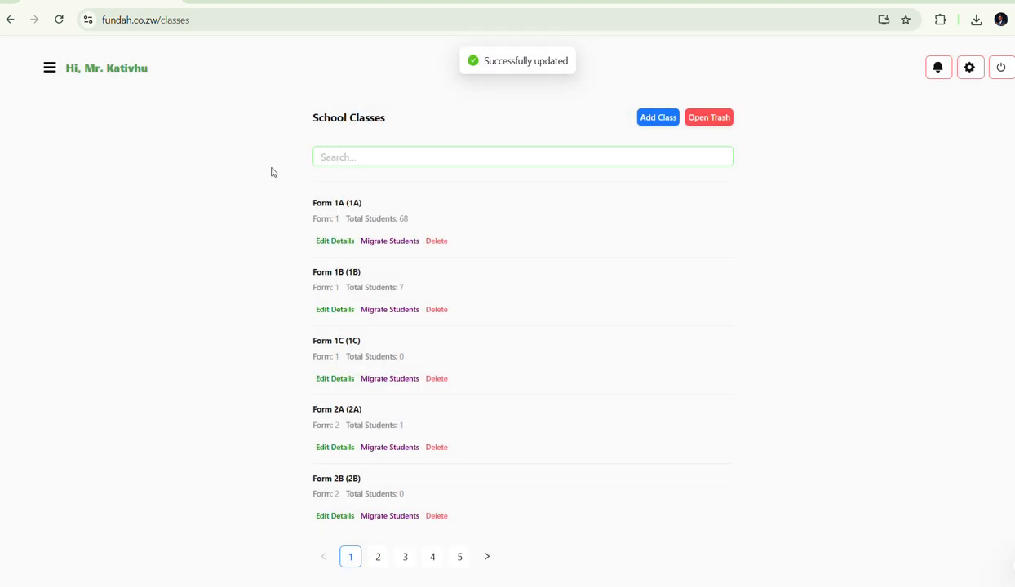
# Return to the timetable page and show the Main Time Table grid.
pyautogui.click(50, 72)
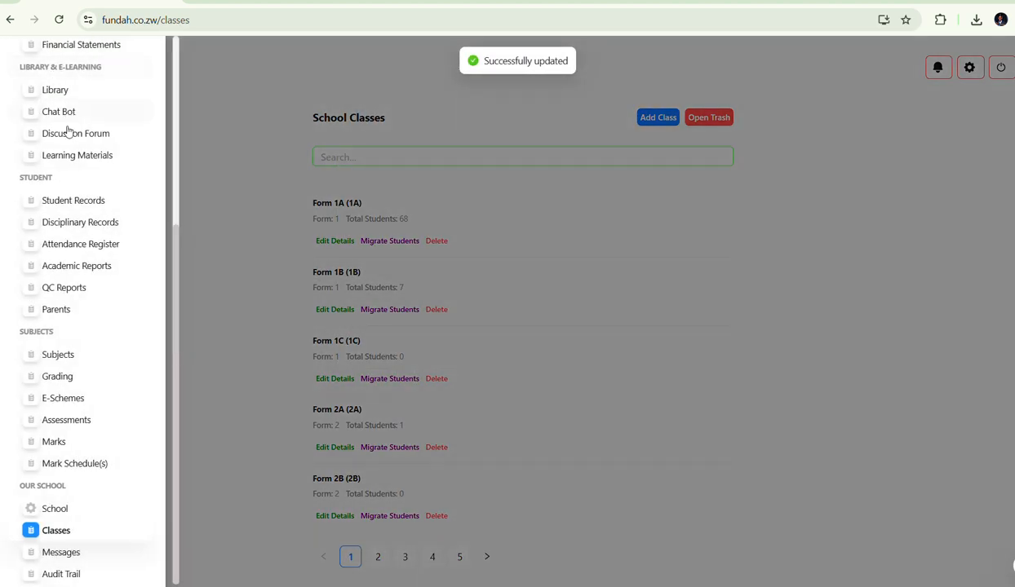
pyautogui.scroll(3, 72, 149)
pyautogui.click(72, 155)
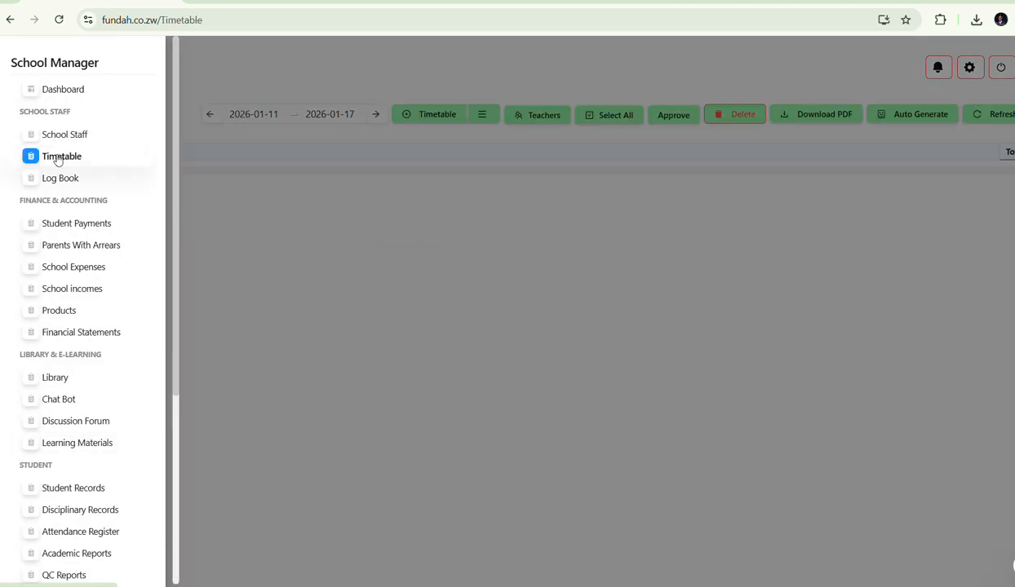
pyautogui.click(482, 114)
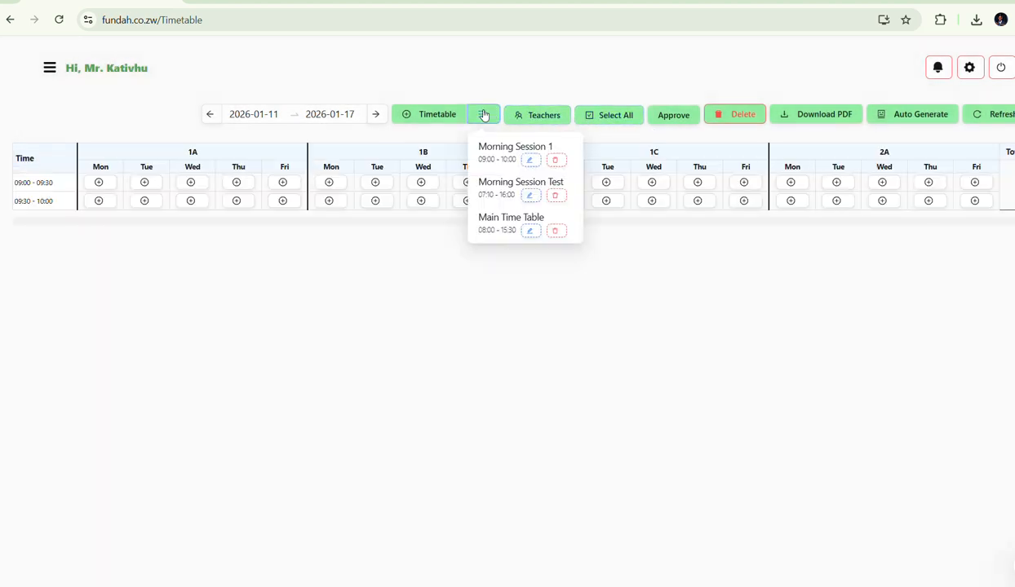
pyautogui.click(507, 219)
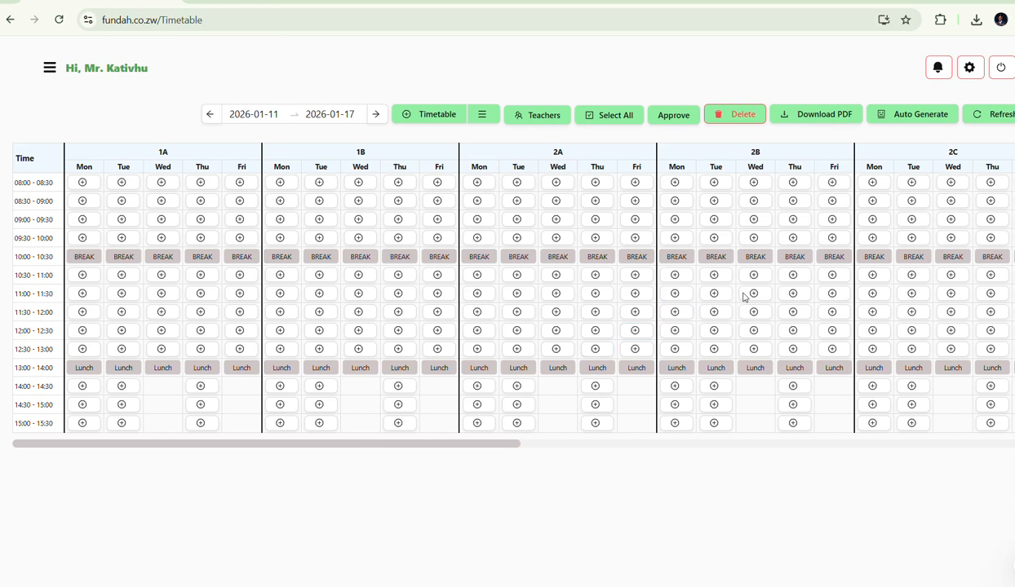
# Auto-generate the Main Time Table for the dates 2026-01-12 to 2026-01-16.
pyautogui.click(922, 116)
pyautogui.click(545, 150)
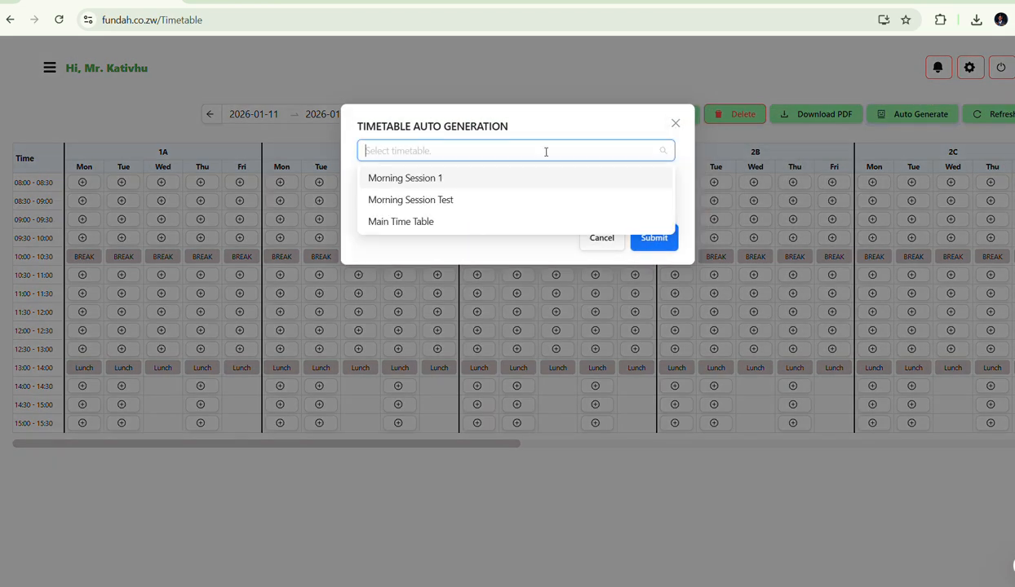
pyautogui.click(397, 222)
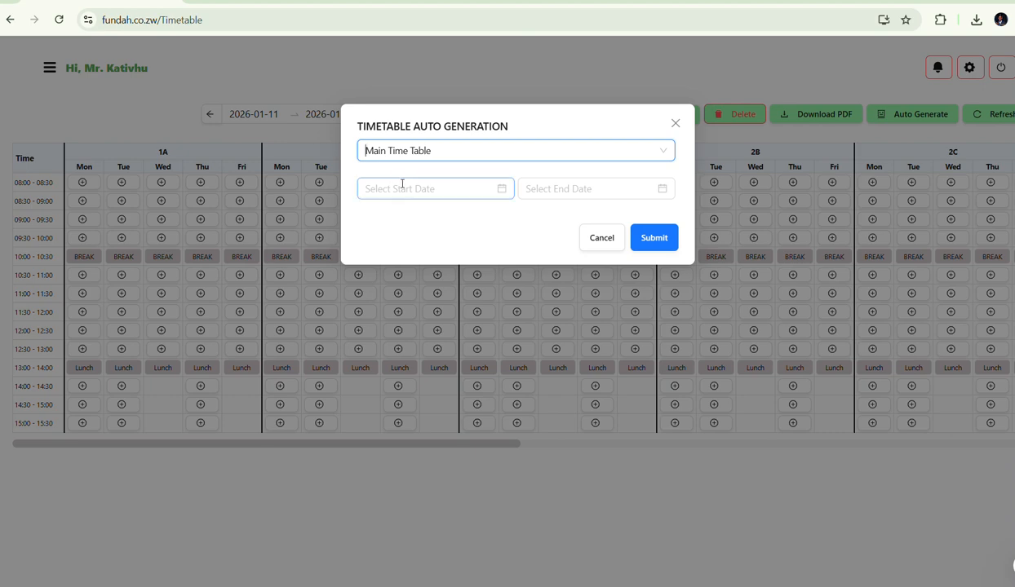
pyautogui.click(403, 185)
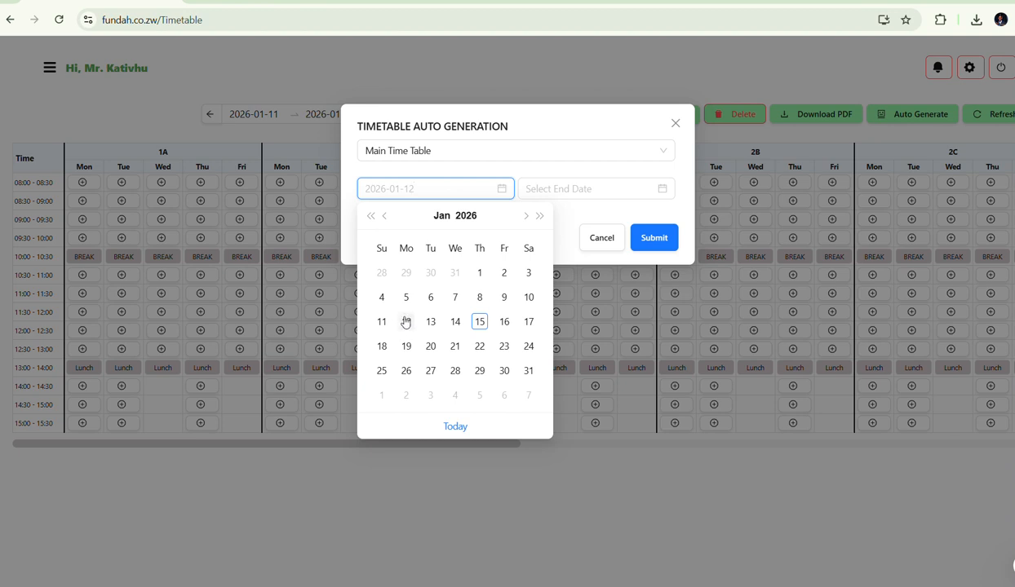
pyautogui.click(405, 322)
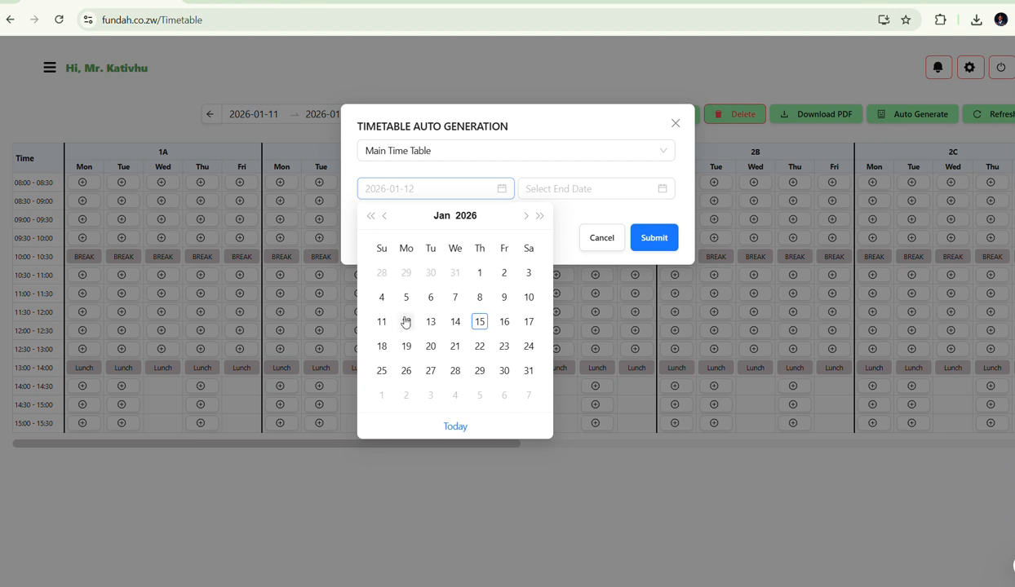
pyautogui.click(581, 199)
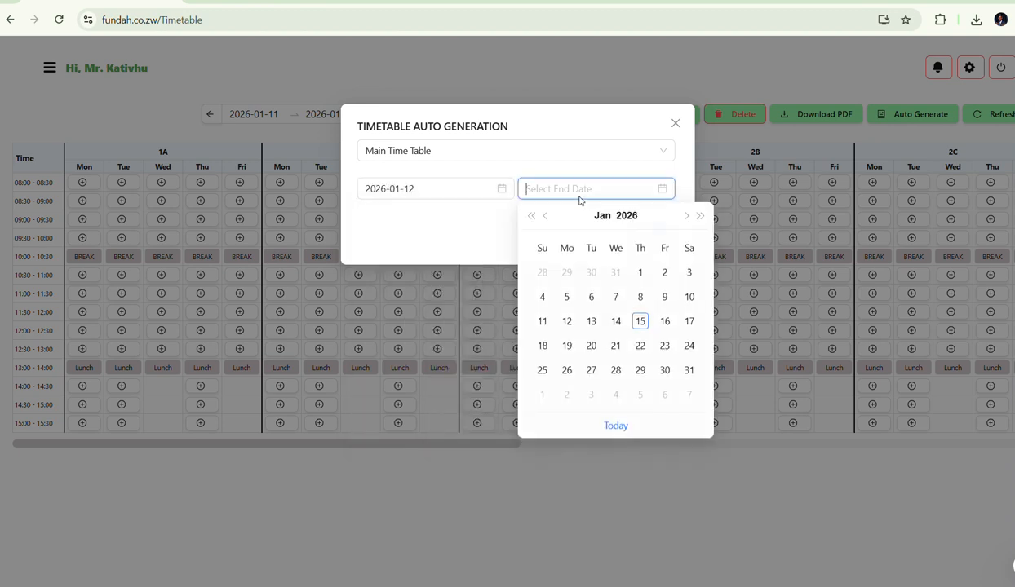
pyautogui.click(665, 323)
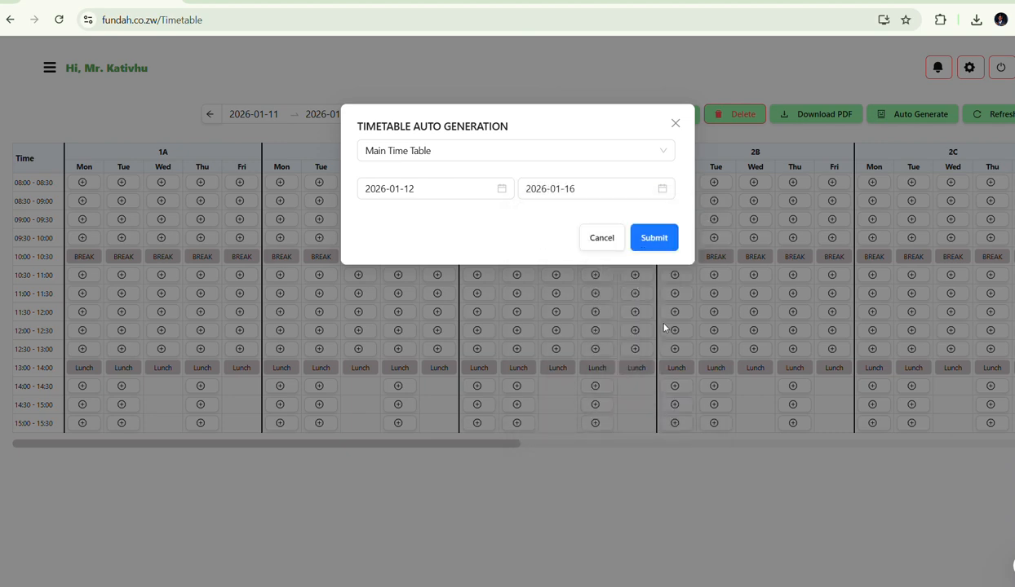
pyautogui.click(653, 241)
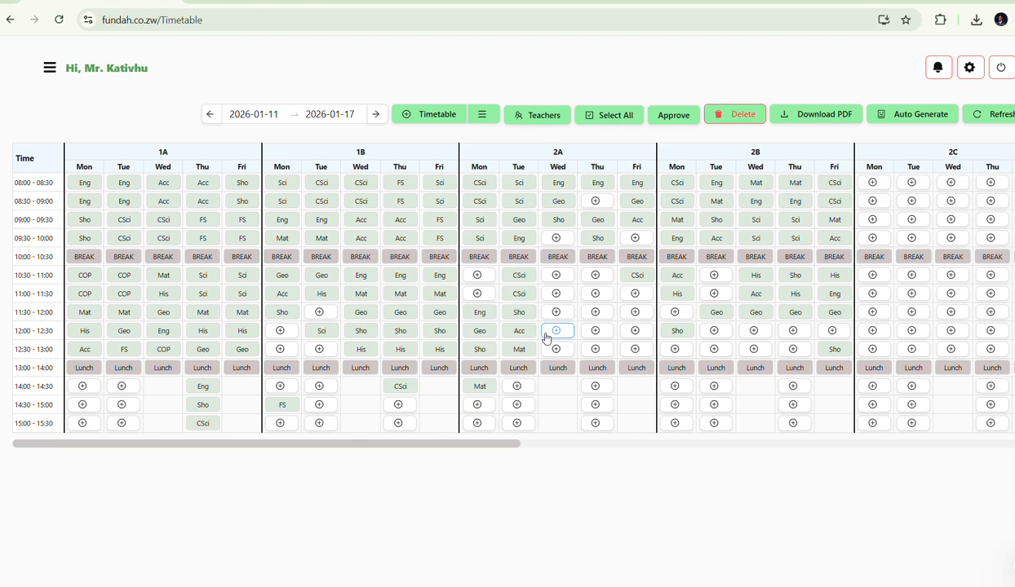
# Open the Main Time Table's settings for editing from the list of timetables.
pyautogui.click(483, 119)
pyautogui.click(445, 135)
pyautogui.click(483, 115)
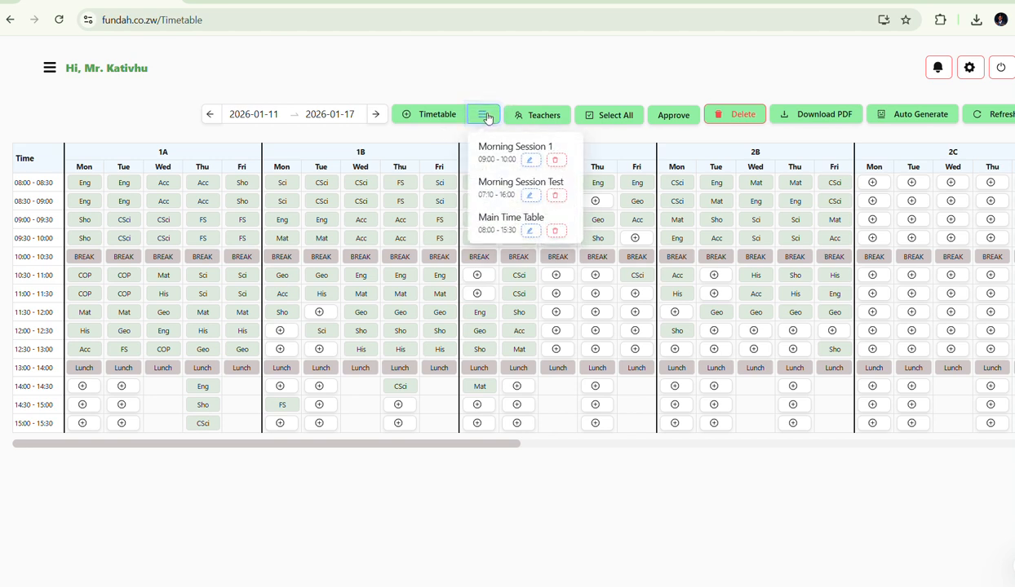
pyautogui.click(530, 232)
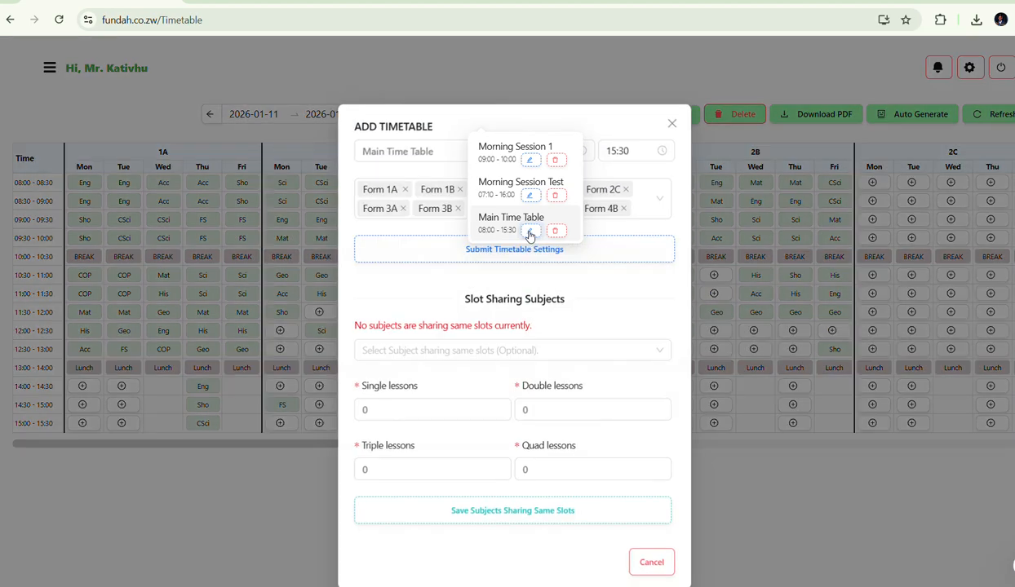
# Choose Accounts (Form 1A) and Accounts (Form 1B) as subjects sharing the same slots.
pyautogui.click(487, 349)
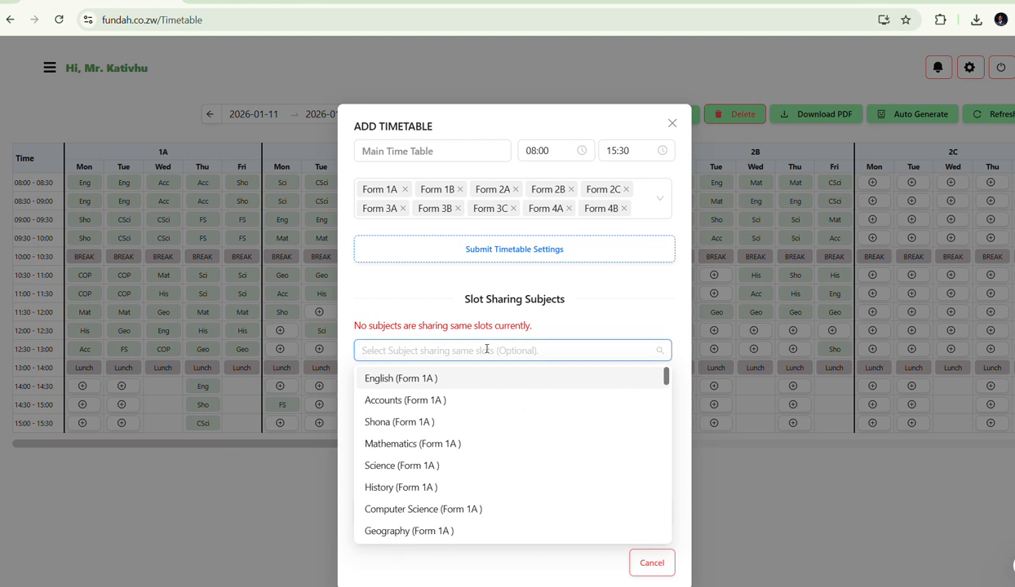
pyautogui.click(414, 410)
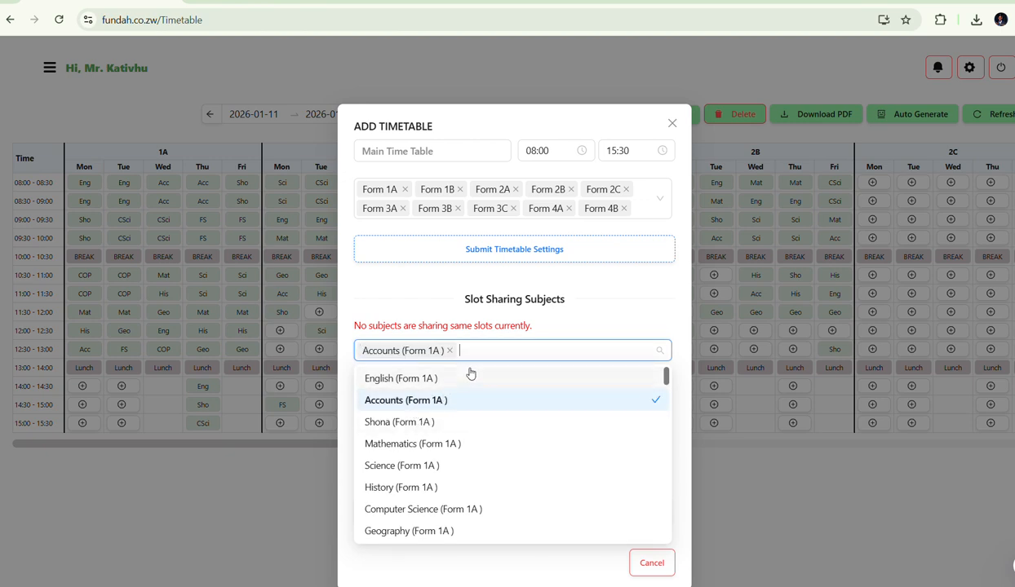
pyautogui.write('acc')
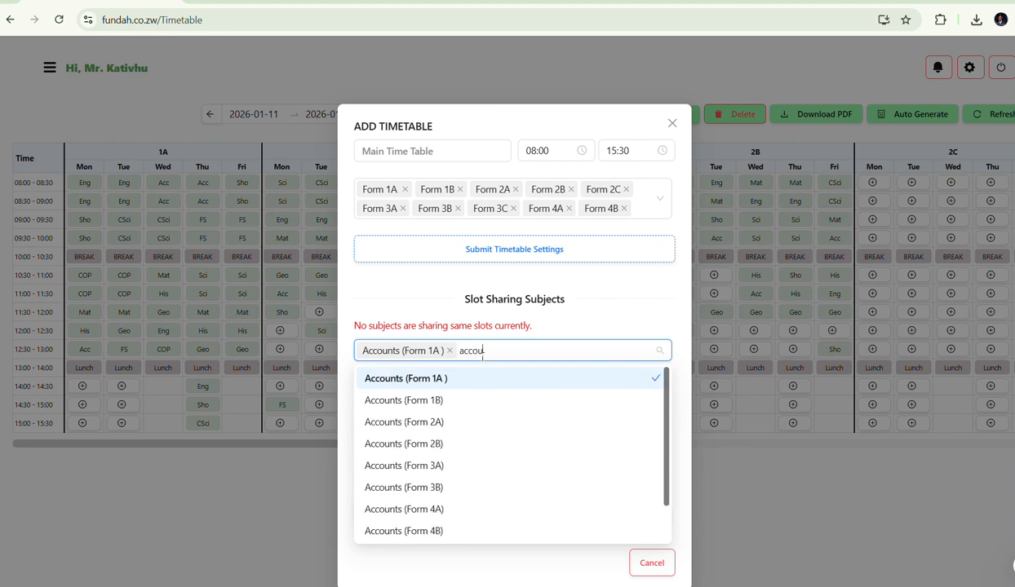
pyautogui.write('ou')
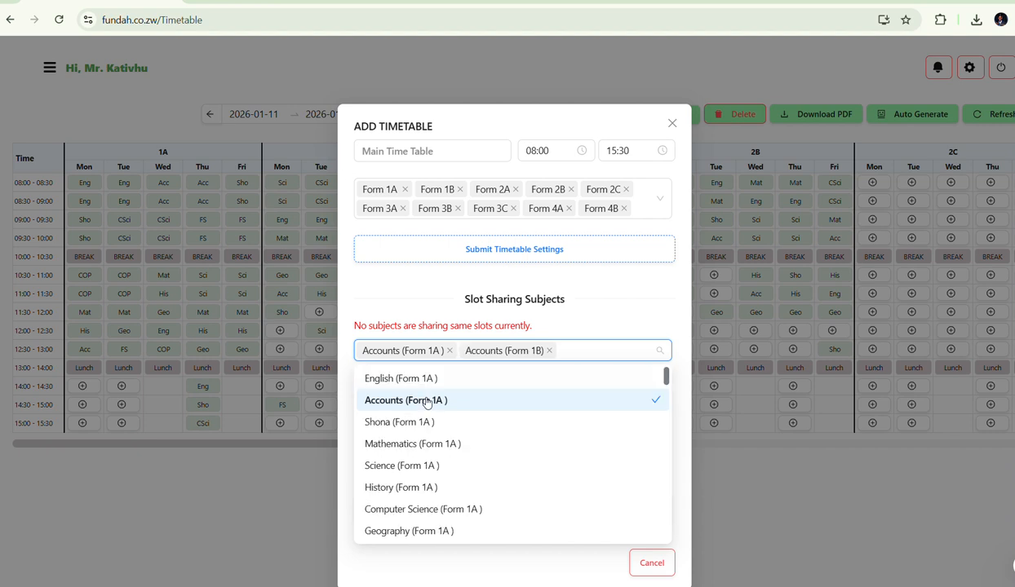
pyautogui.click(423, 400)
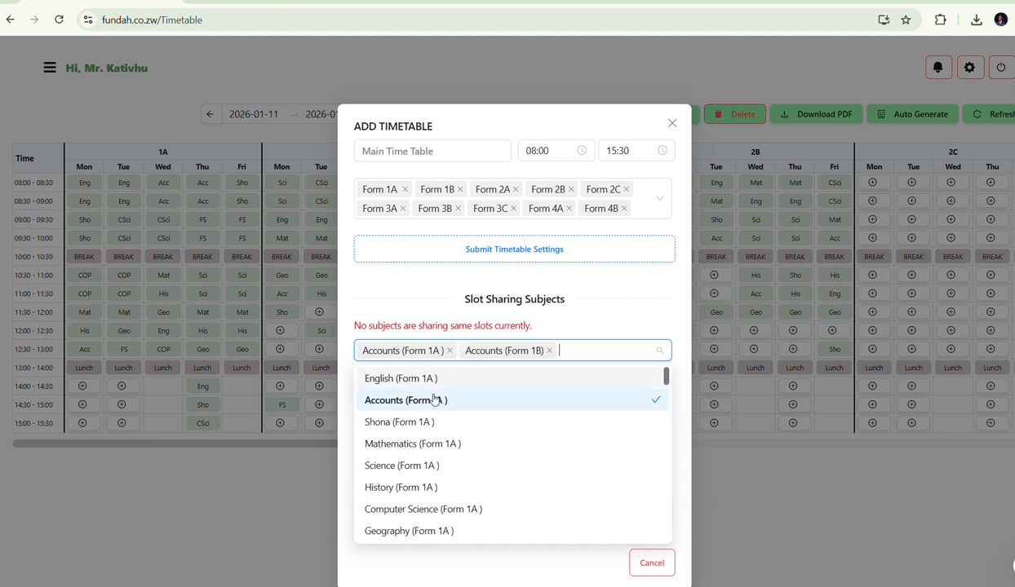
pyautogui.click(602, 346)
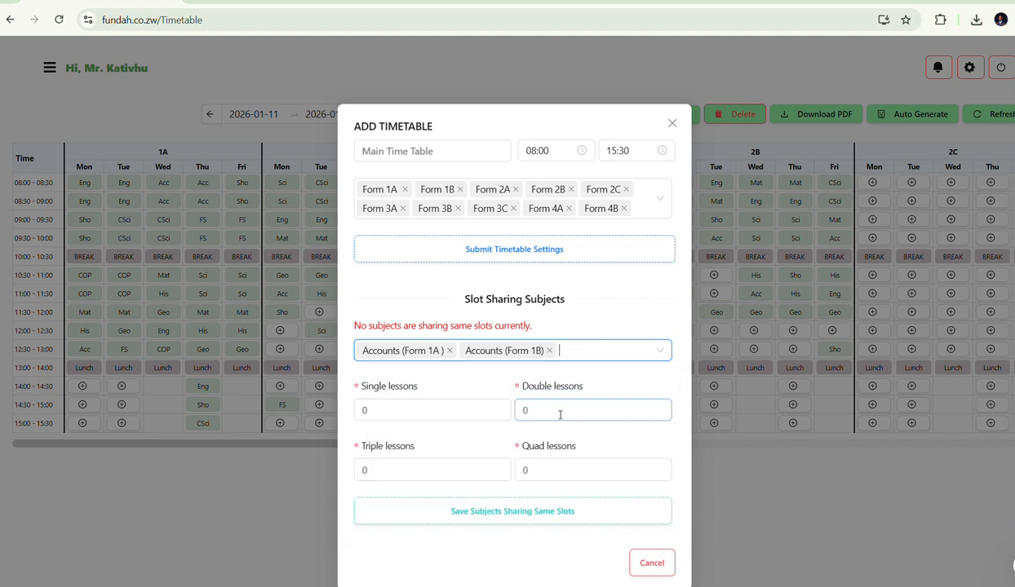
# Set the shared Accounts slots to 2 double lessons and 1 single lesson, and save the slot sharing.
pyautogui.click(542, 410)
pyautogui.press('BackSpace')
pyautogui.write('2')
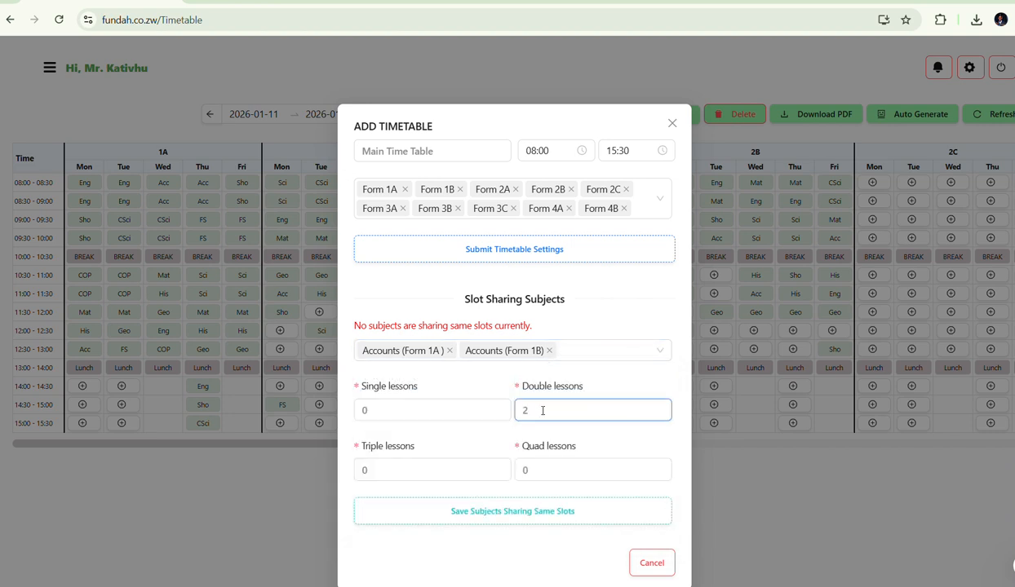
pyautogui.click(408, 410)
pyautogui.press('BackSpace')
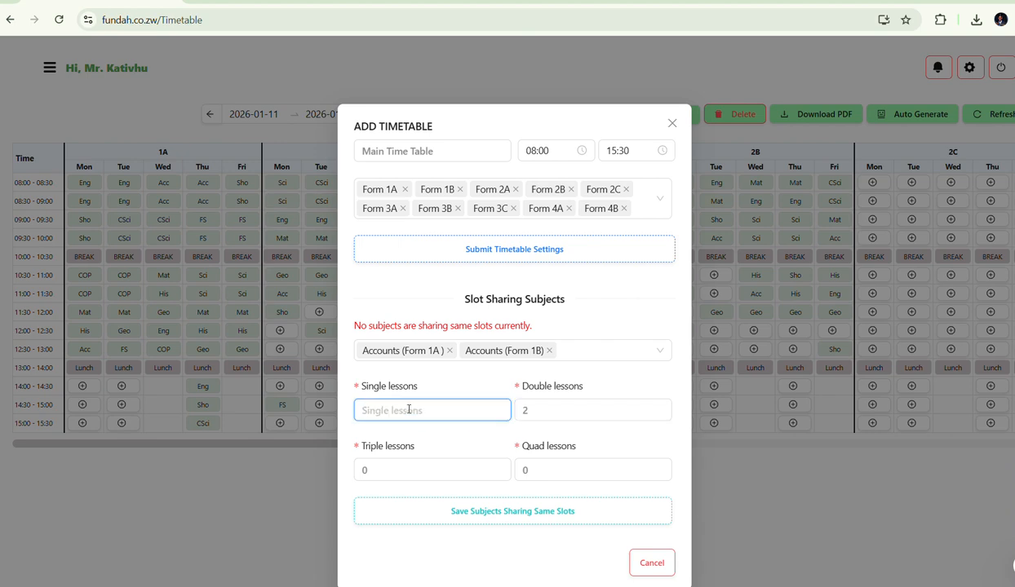
pyautogui.write('1')
pyautogui.click(482, 514)
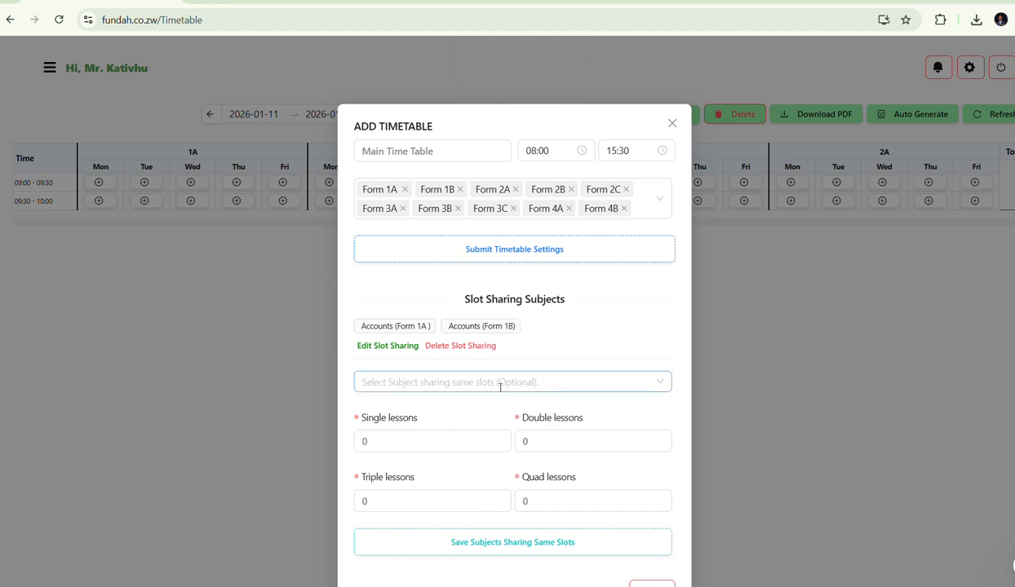
# Start a second slot-sharing group with Shona (Form 2A).
pyautogui.click(491, 384)
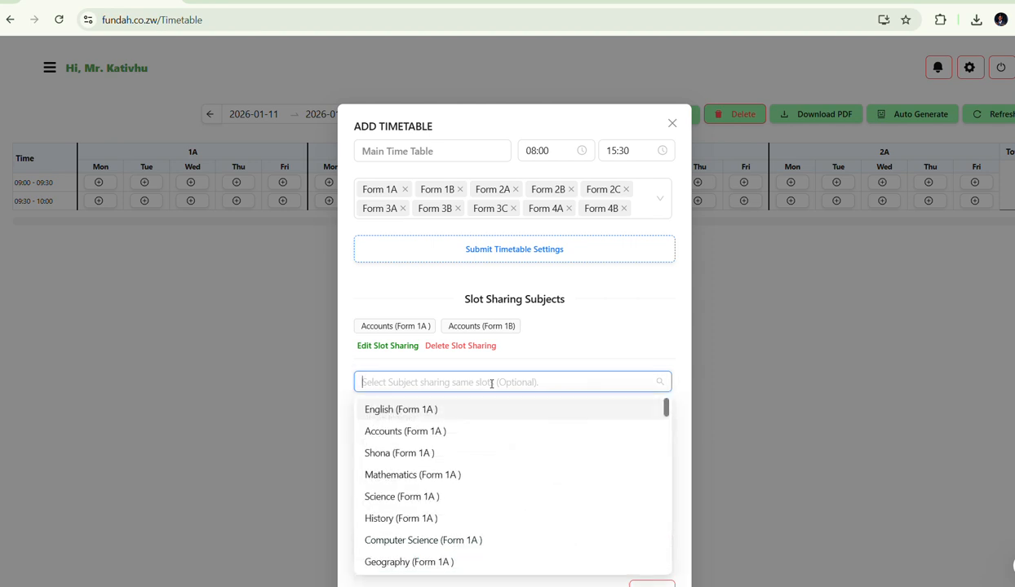
pyautogui.write('shona')
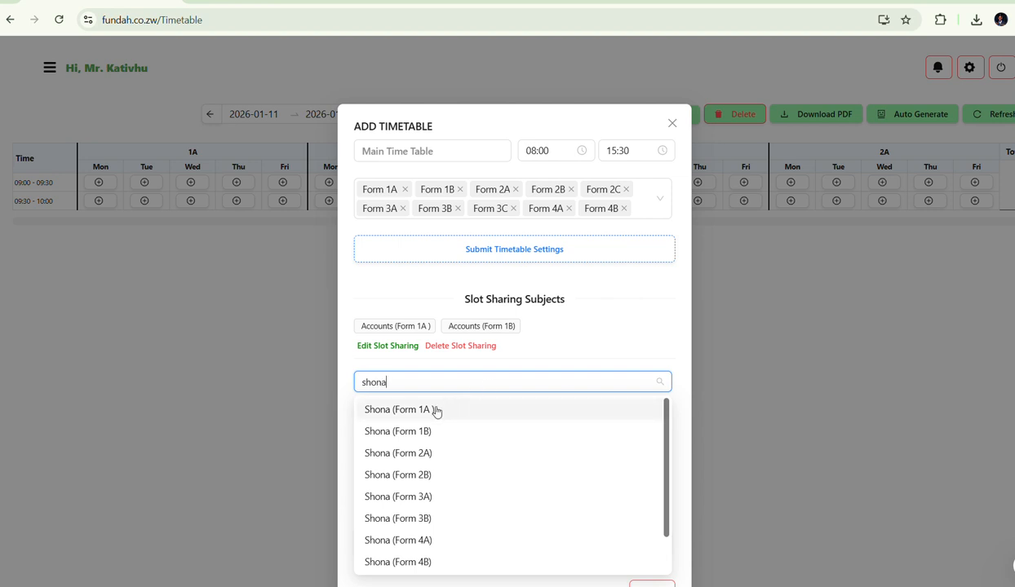
pyautogui.click(411, 462)
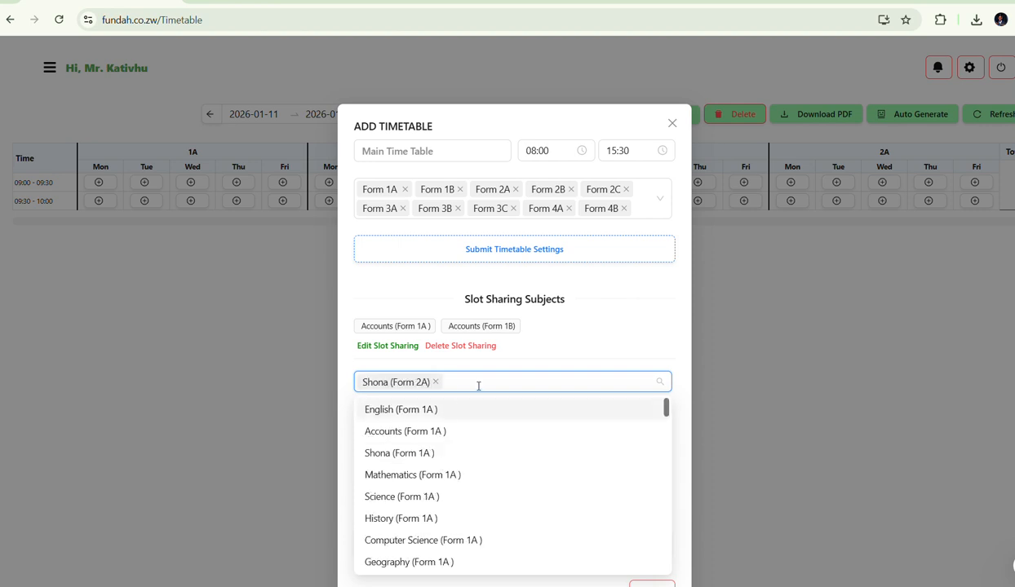
pyautogui.write('his')
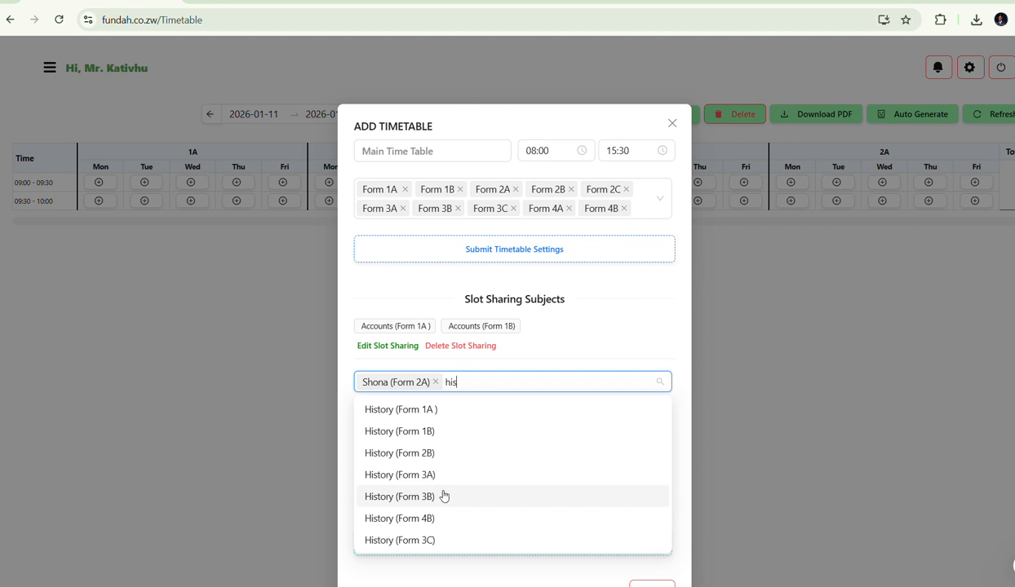
pyautogui.press('BackSpace')
pyautogui.press('BackSpace')
pyautogui.press('BackSpace')
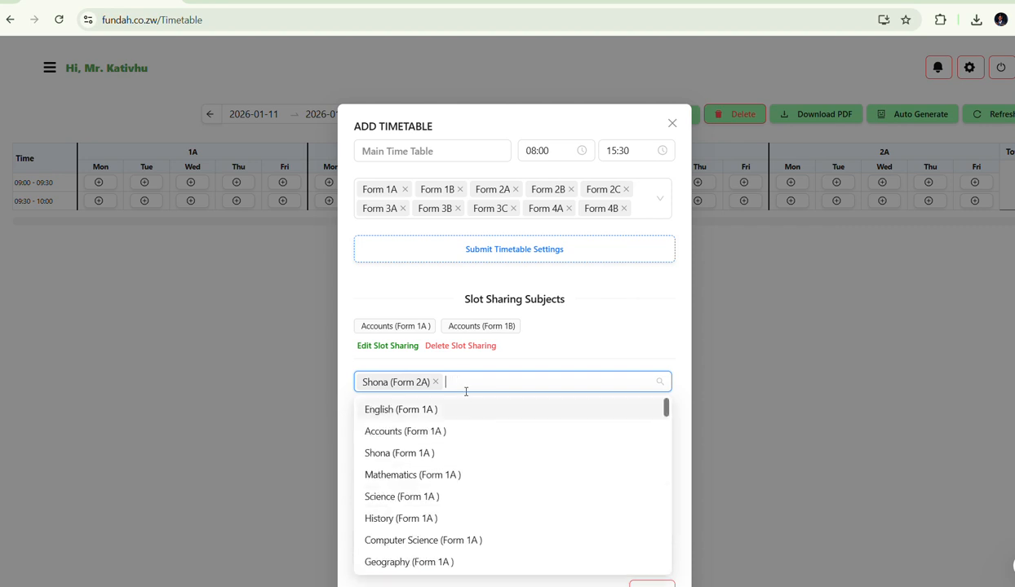
# Add Geography (Form 2A) to the slot-sharing group with Shona by filtering the subjects for 2a.
pyautogui.write('20')
pyautogui.press('BackSpace')
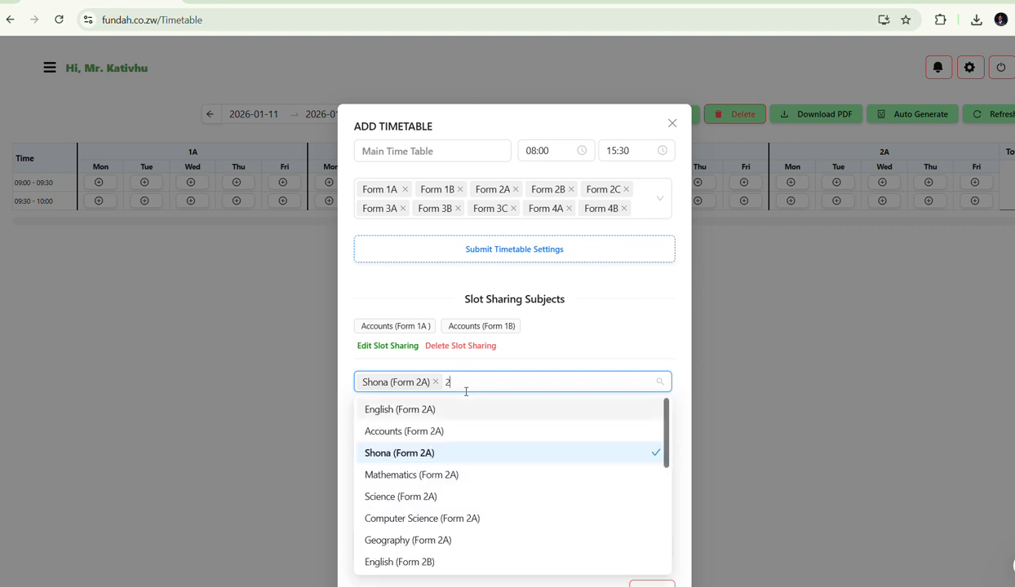
pyautogui.write('a')
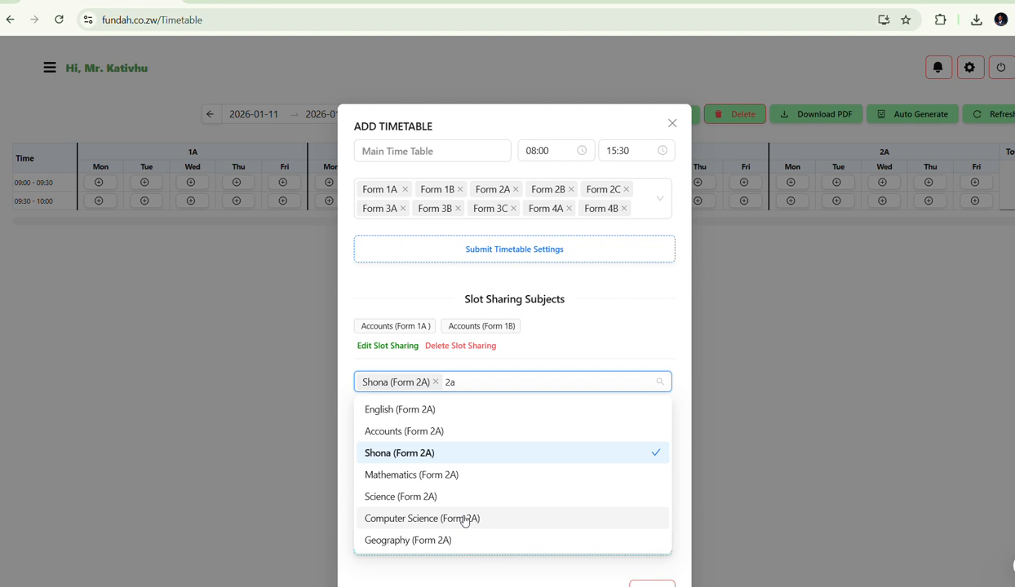
pyautogui.click(432, 547)
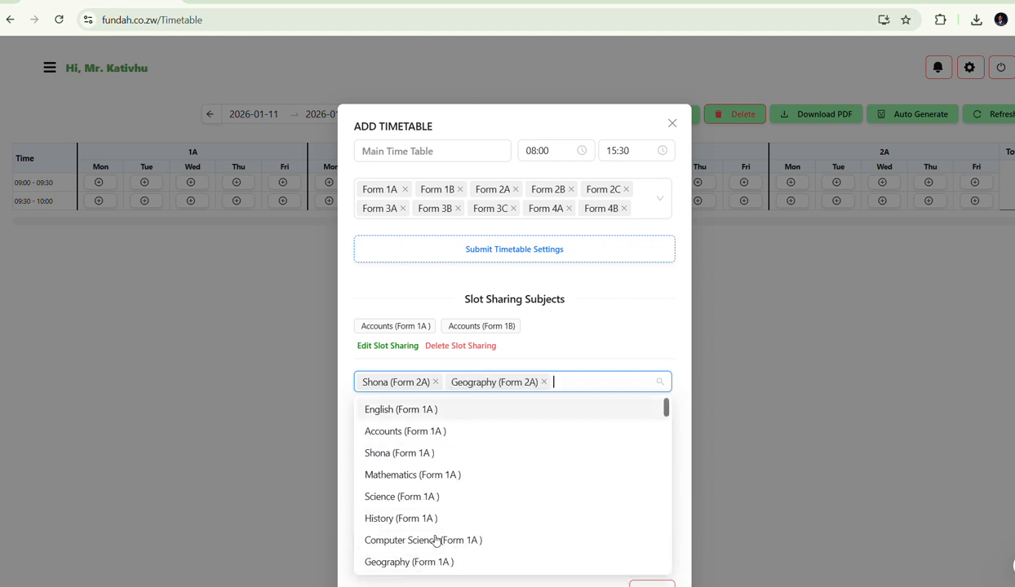
pyautogui.click(588, 383)
# Set the shared Shona and Geography (Form 2A) slots to 3 double lessons and 1 single lesson, and save the slot sharing.
pyautogui.click(538, 440)
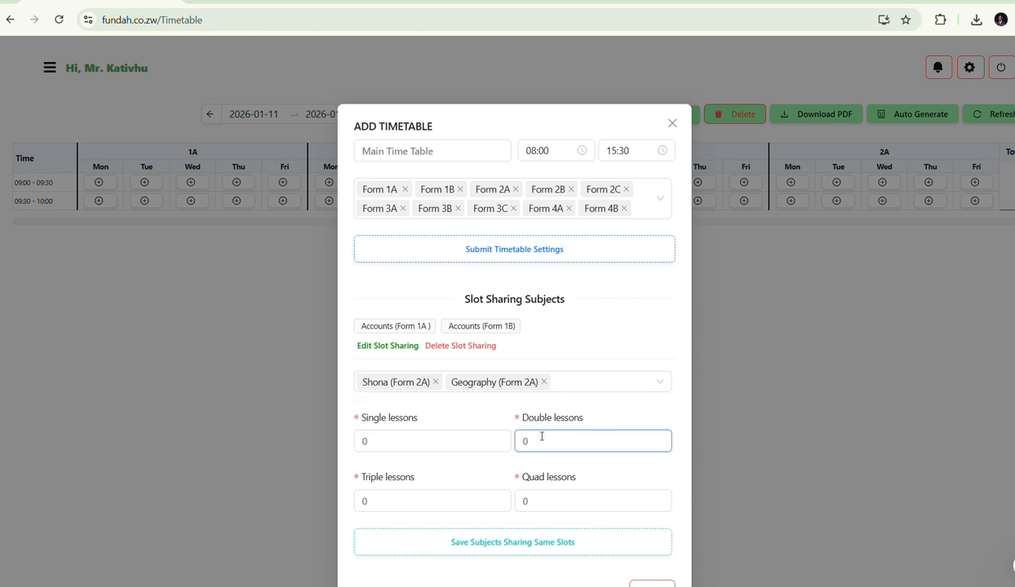
pyautogui.press('BackSpace')
pyautogui.write('3')
pyautogui.click(445, 440)
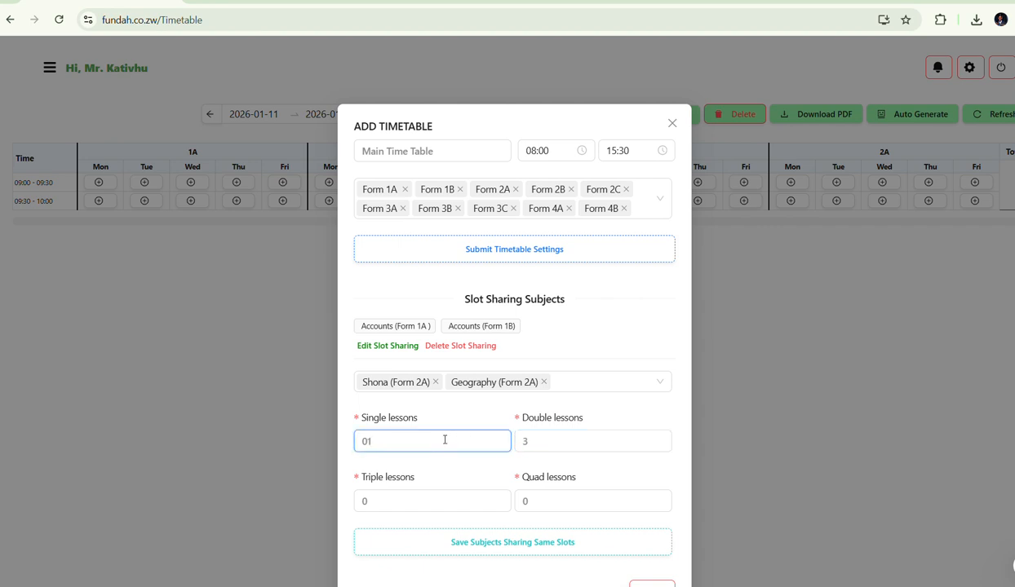
pyautogui.write('1')
pyautogui.press('BackSpace')
pyautogui.press('BackSpace')
pyautogui.write('1')
pyautogui.click(513, 545)
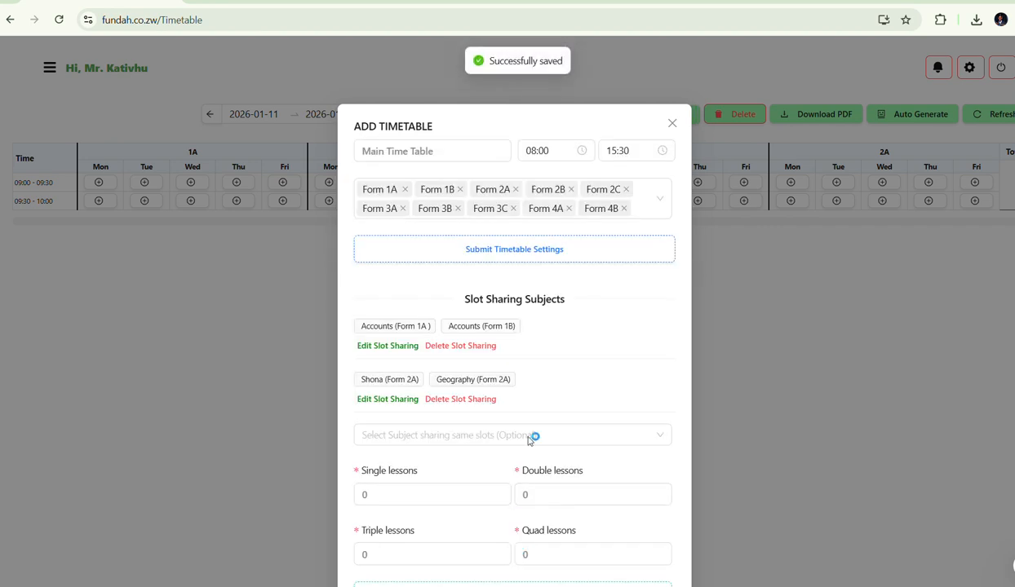
# Edit the Shona and Geography (Form 2A) slot sharing to 2 double lessons, save it, and close the timetable settings.
pyautogui.scroll(-1, 569, 373)
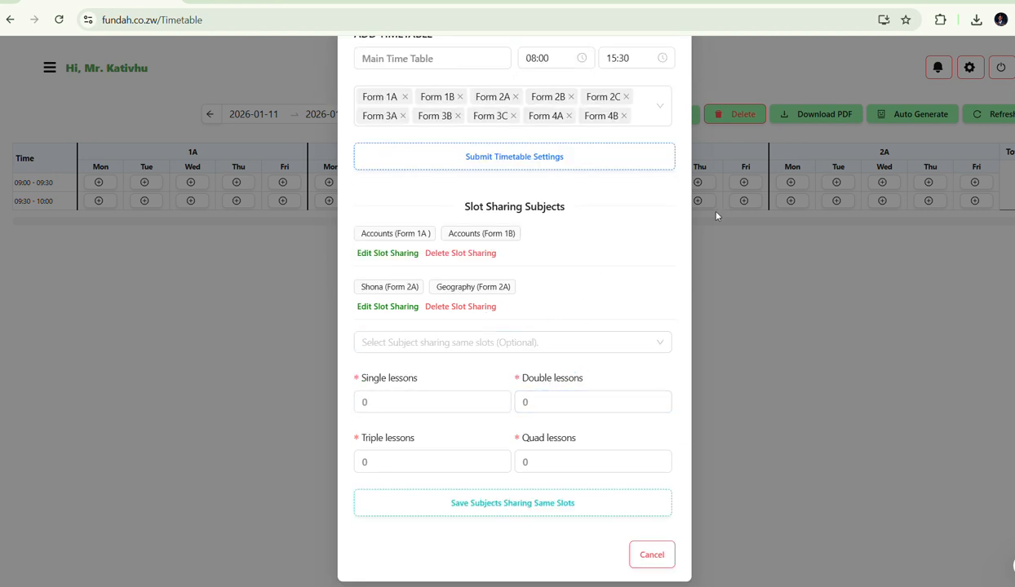
pyautogui.click(398, 308)
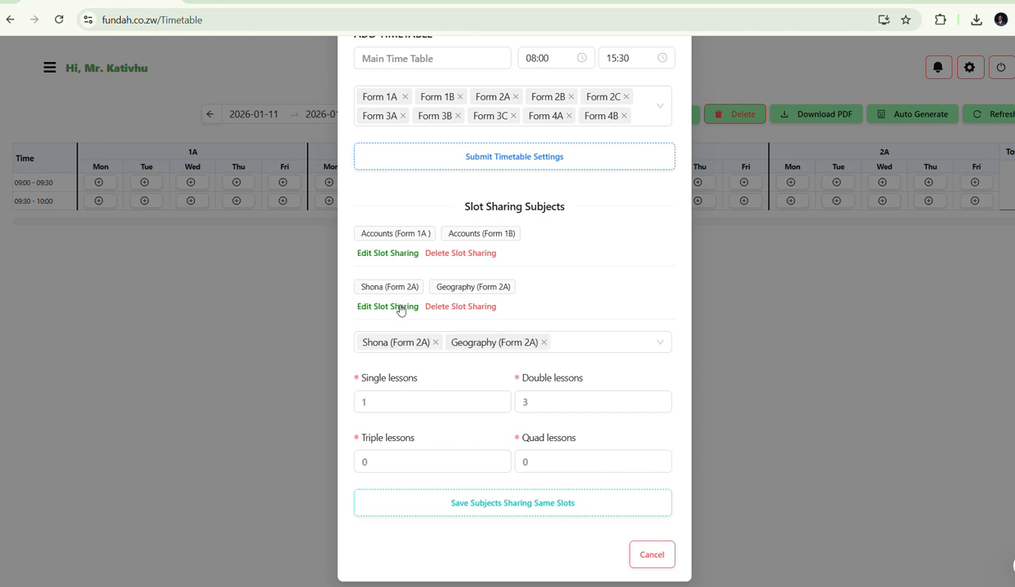
pyautogui.click(534, 400)
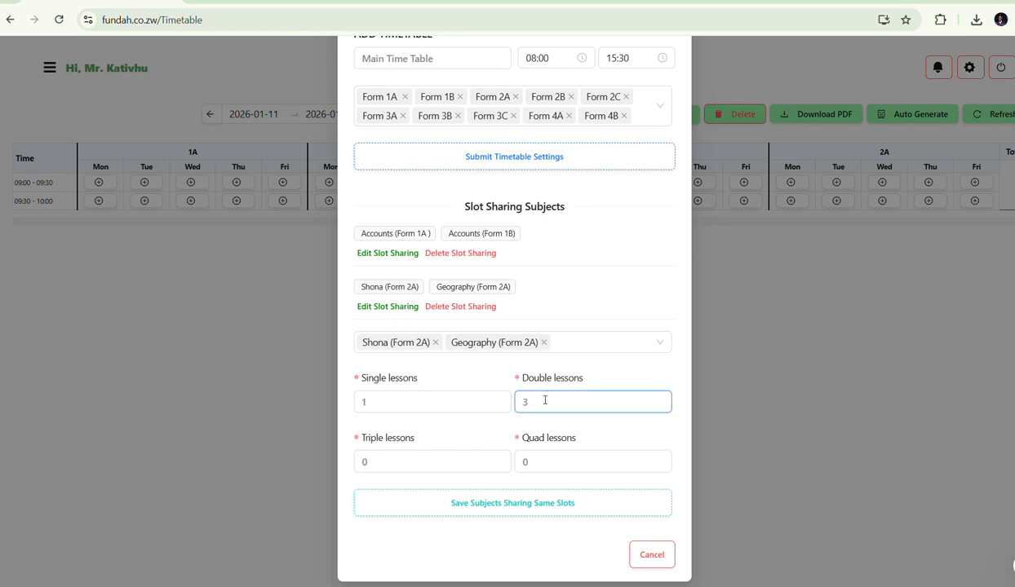
pyautogui.press('BackSpace')
pyautogui.write('2')
pyautogui.click(580, 504)
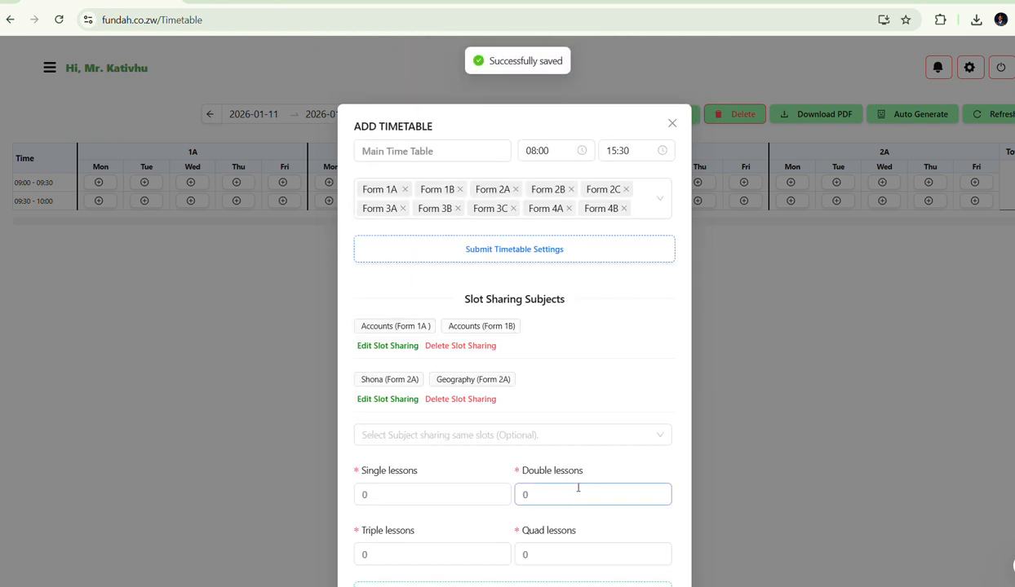
pyautogui.click(671, 125)
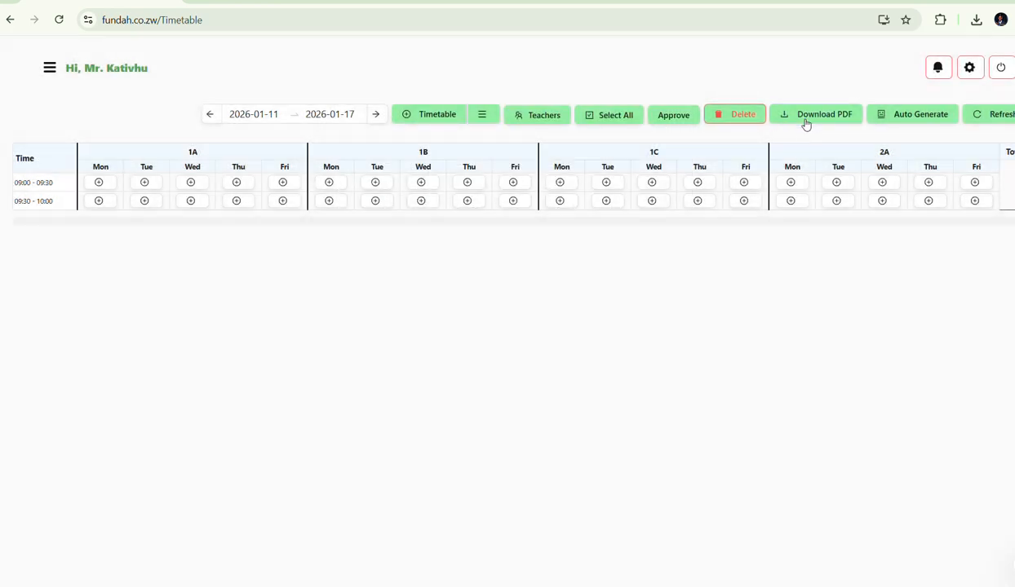
# Display the Main Time Table for the week of 2026-01-11 to 2026-01-17.
pyautogui.click(482, 114)
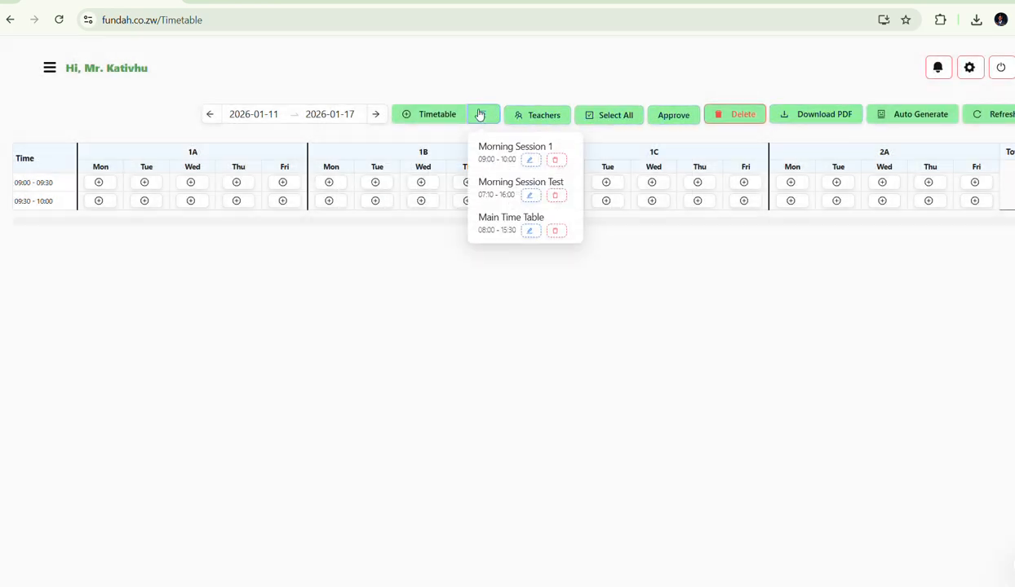
pyautogui.click(504, 217)
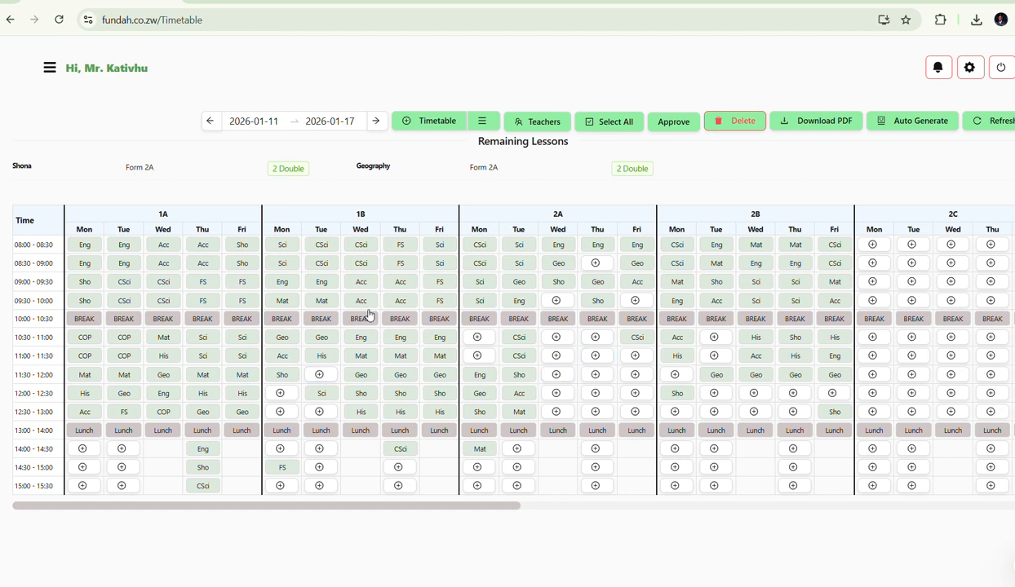
pyautogui.click(888, 120)
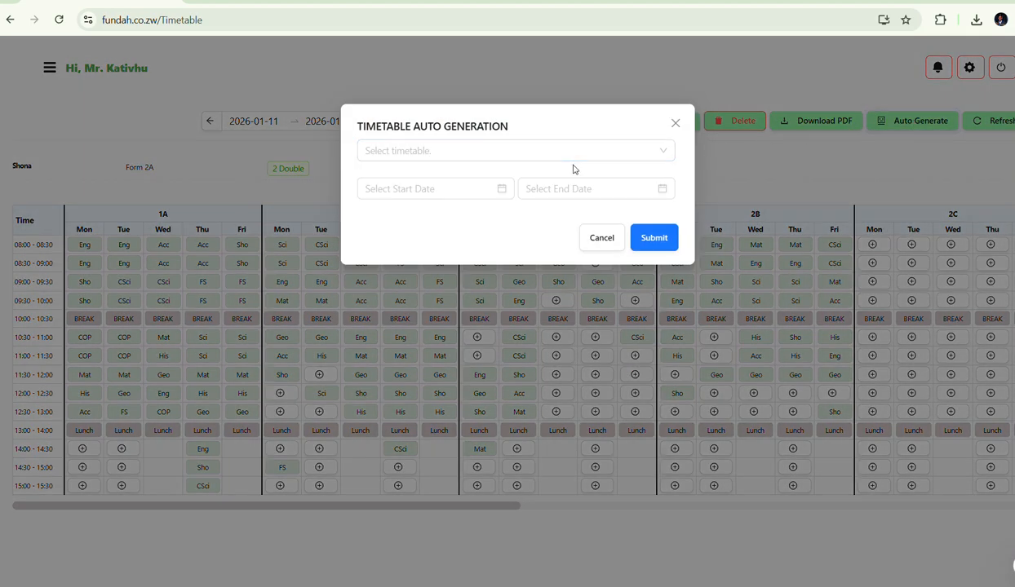
pyautogui.click(675, 123)
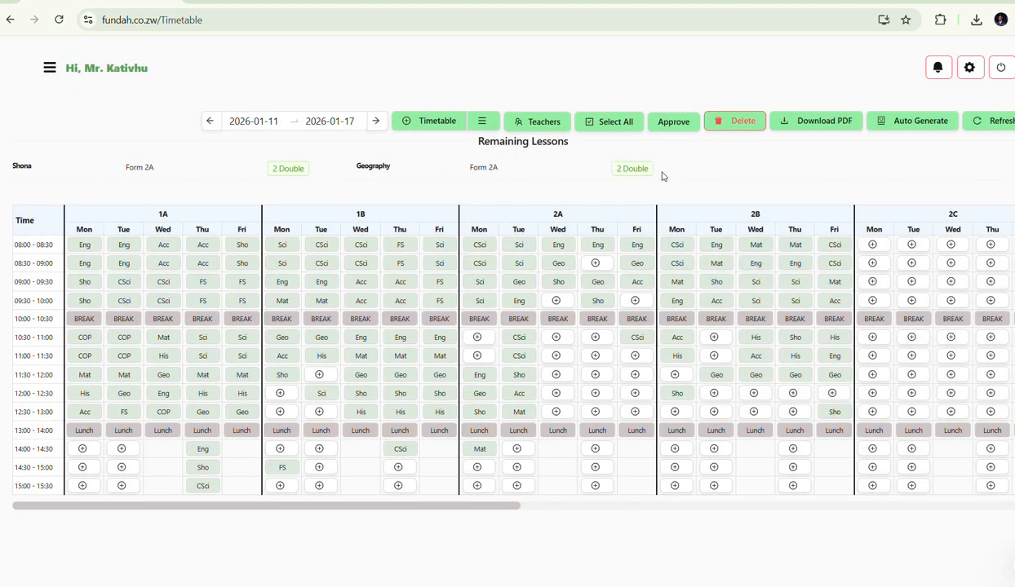
# Auto-generate the Main Time Table for the period from 2026-01-12 to 2026-01-30.
pyautogui.click(903, 131)
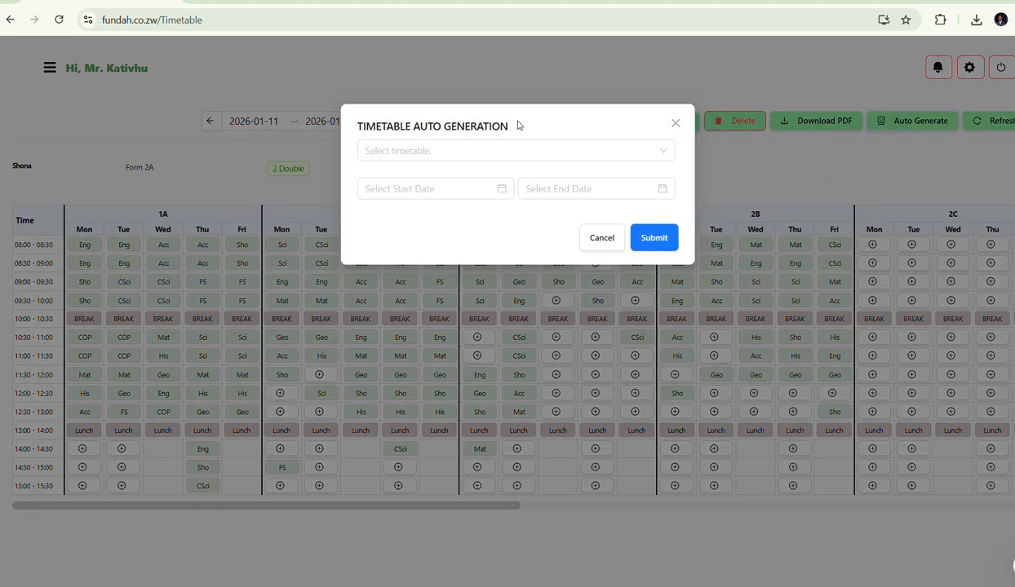
pyautogui.click(482, 150)
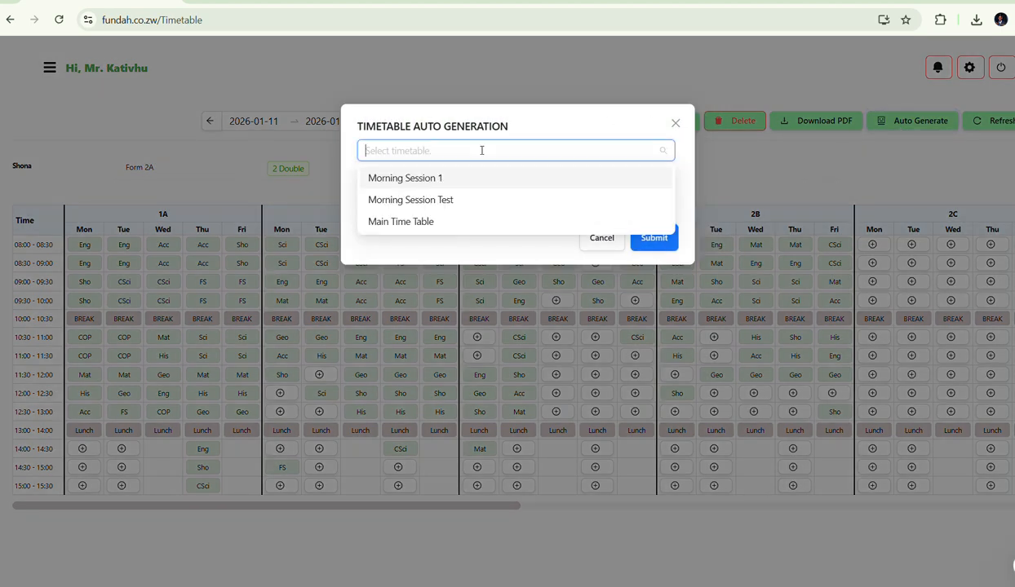
pyautogui.click(406, 222)
pyautogui.click(445, 186)
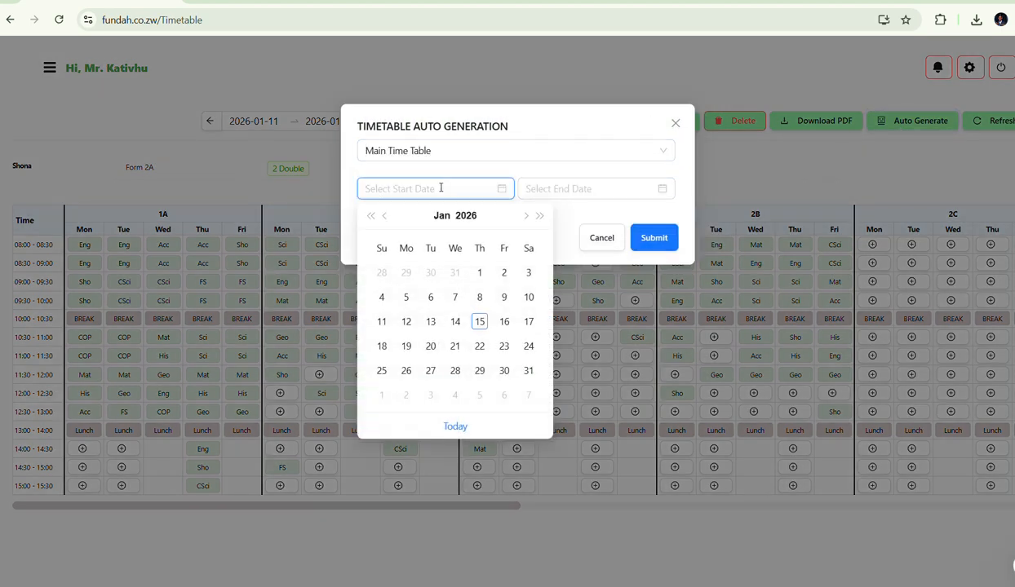
pyautogui.click(406, 322)
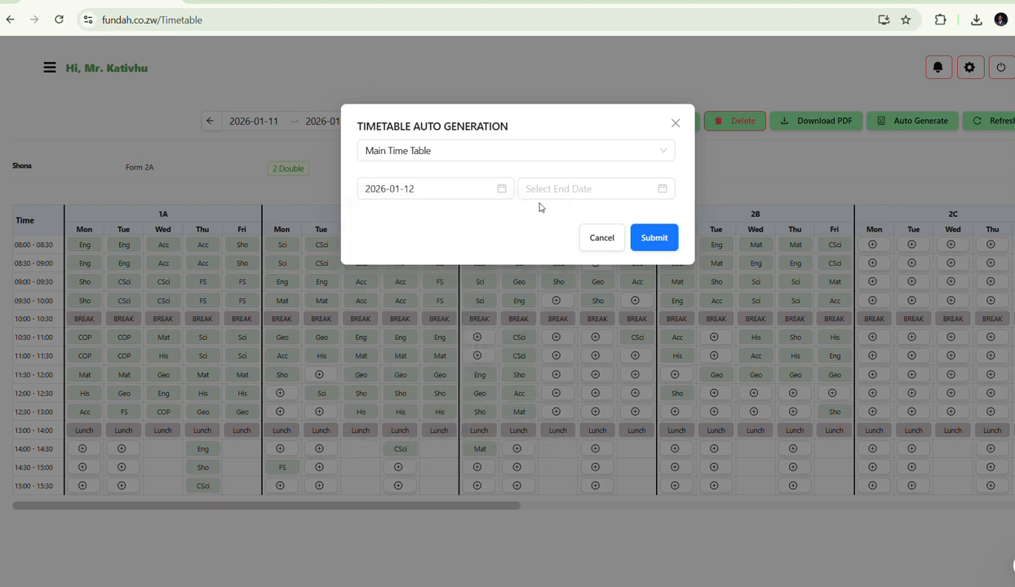
pyautogui.click(571, 189)
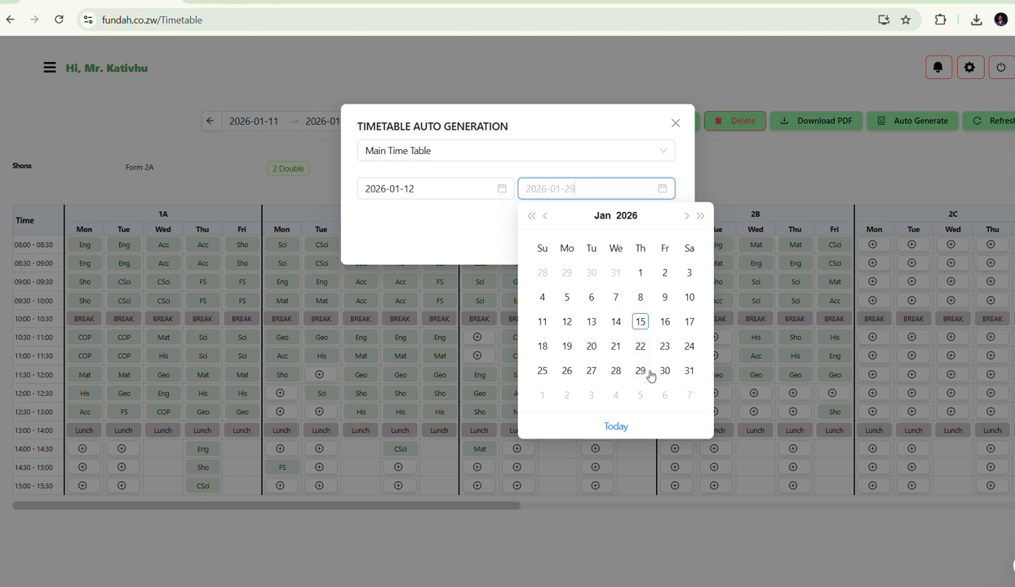
pyautogui.click(666, 374)
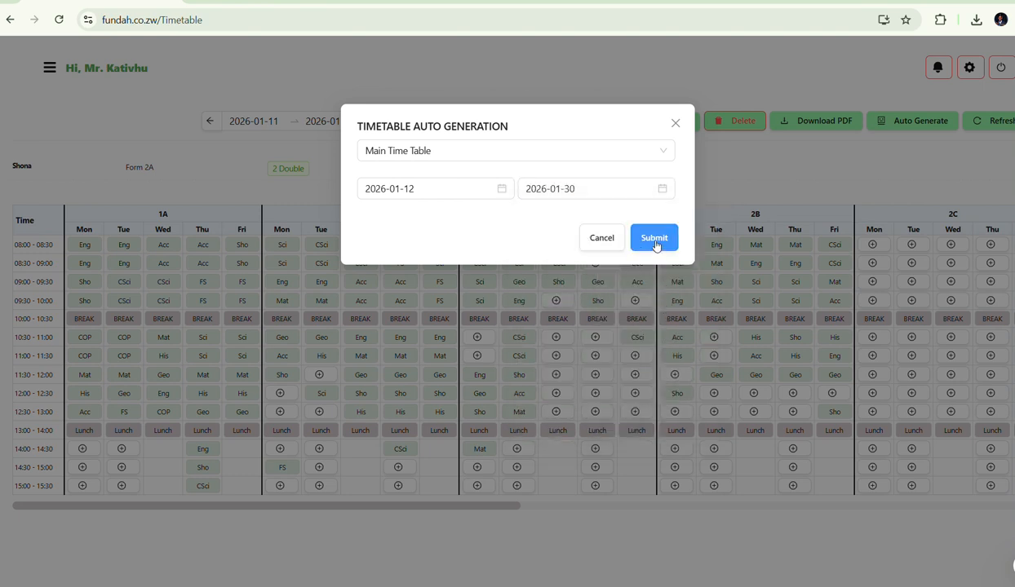
pyautogui.click(654, 238)
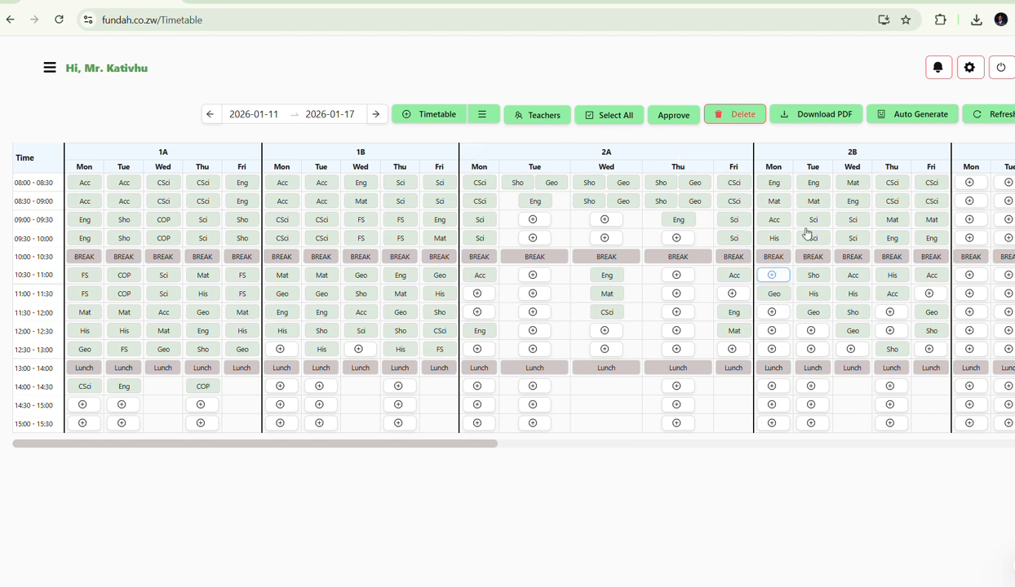
# Download the class timetables as a PDF, open the file to check it, and return to the timetable page.
pyautogui.click(832, 121)
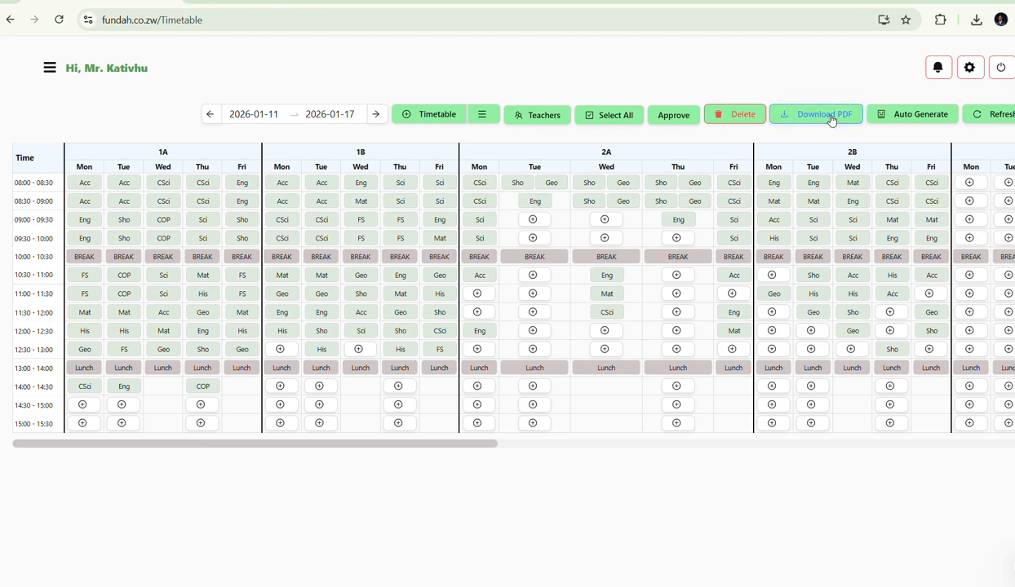
pyautogui.click(872, 58)
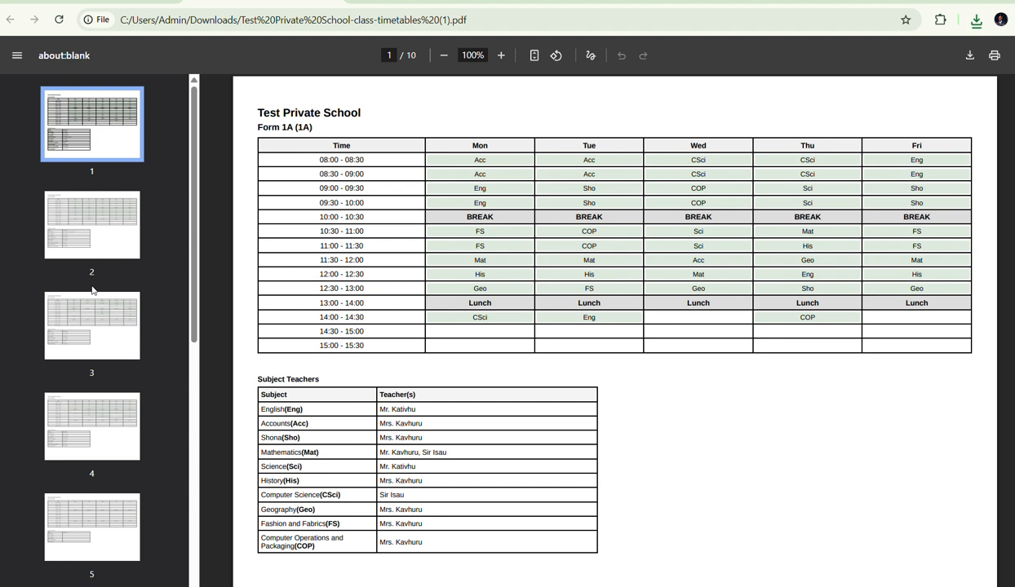
pyautogui.click(99, 2)
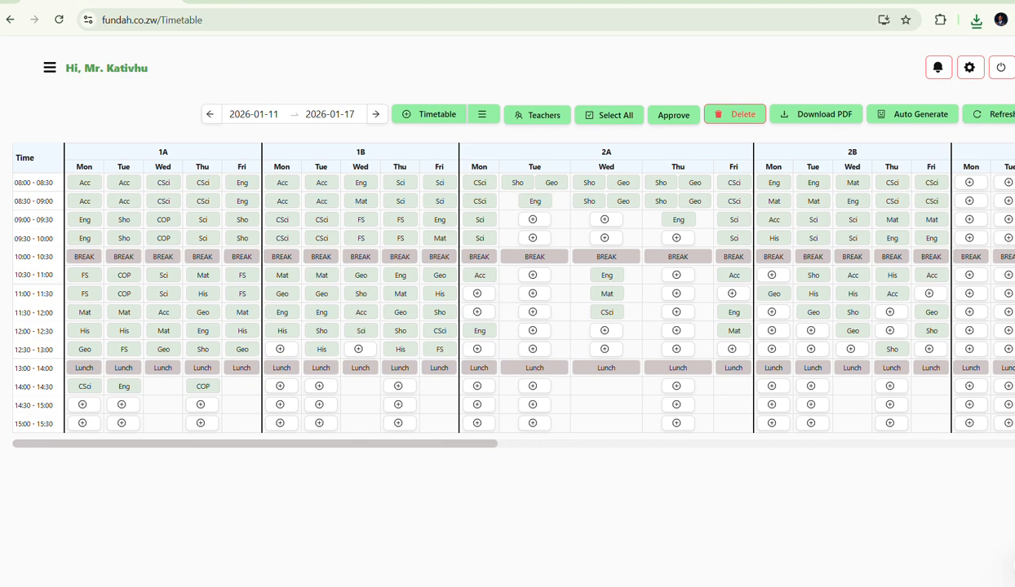
# Switch the timetable to the teachers view and look through the individual teachers' weekly schedules.
pyautogui.click(527, 118)
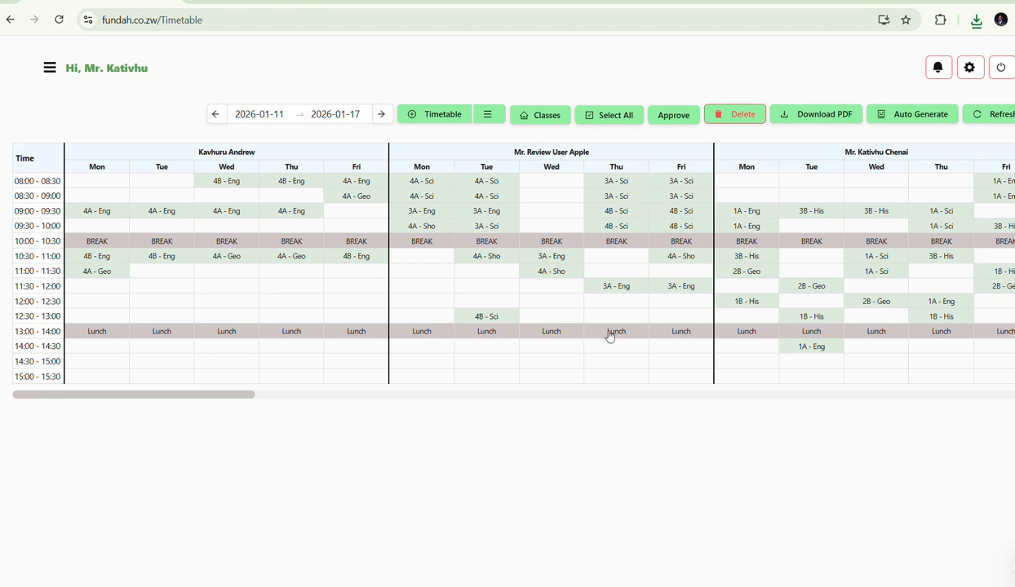
pyautogui.hscroll(4, 766, 245)
pyautogui.hscroll(9, 766, 245)
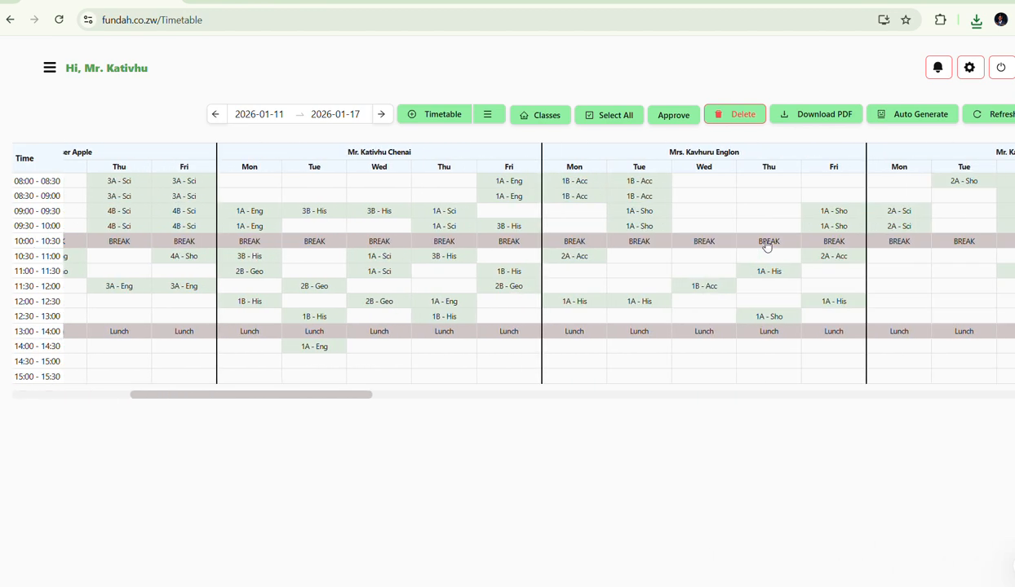
pyautogui.hscroll(15, 766, 244)
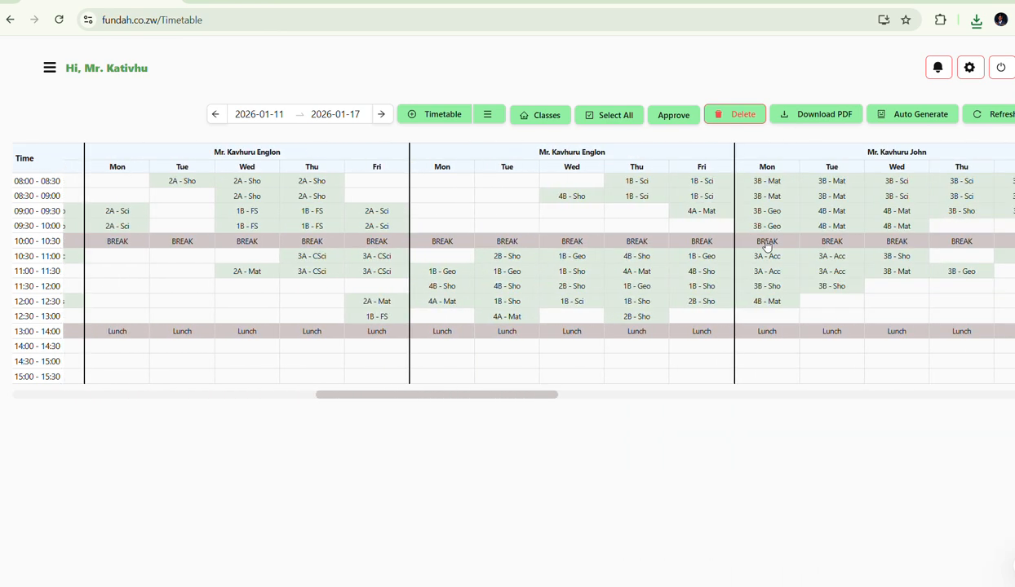
pyautogui.hscroll(6, 766, 245)
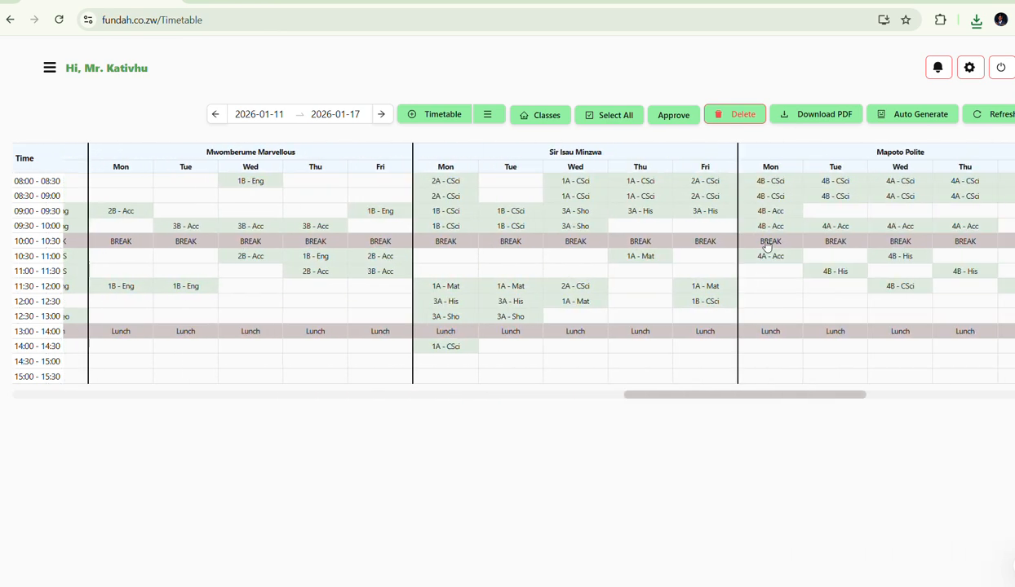
pyautogui.hscroll(5, 959, 196)
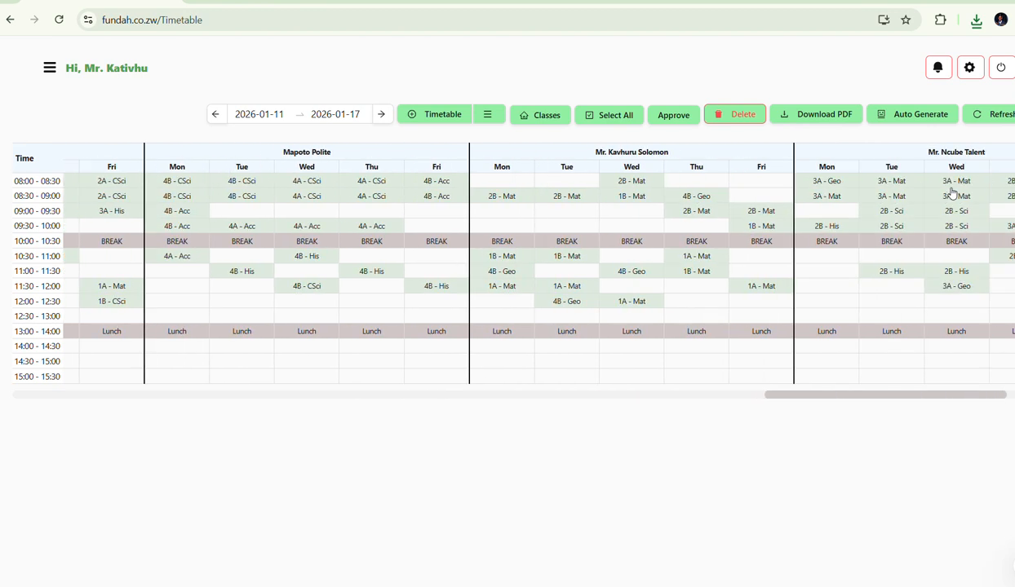
# Download the teacher timetables as a PDF, review its first pages, and return to the timetable page.
pyautogui.click(820, 121)
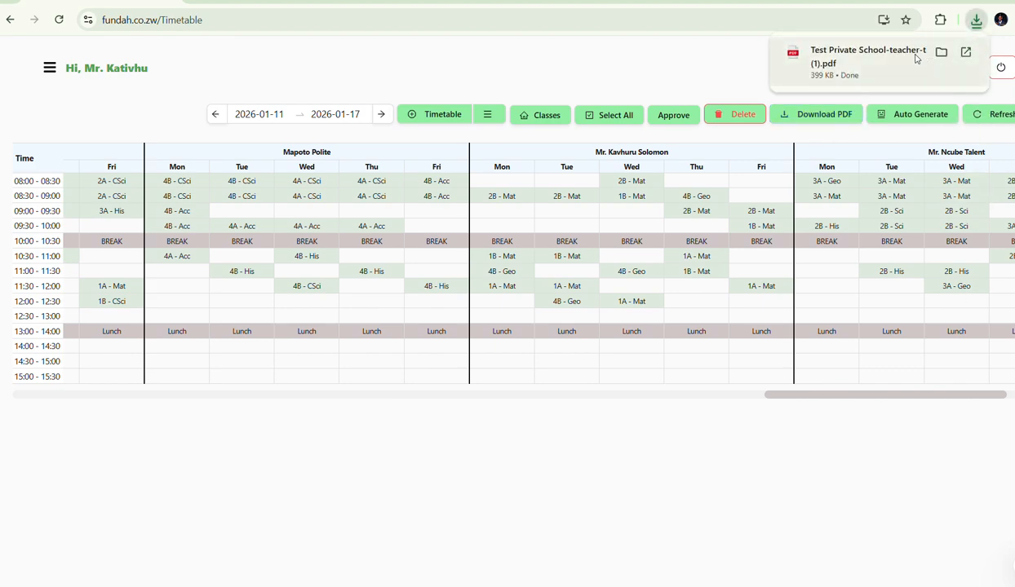
pyautogui.click(895, 56)
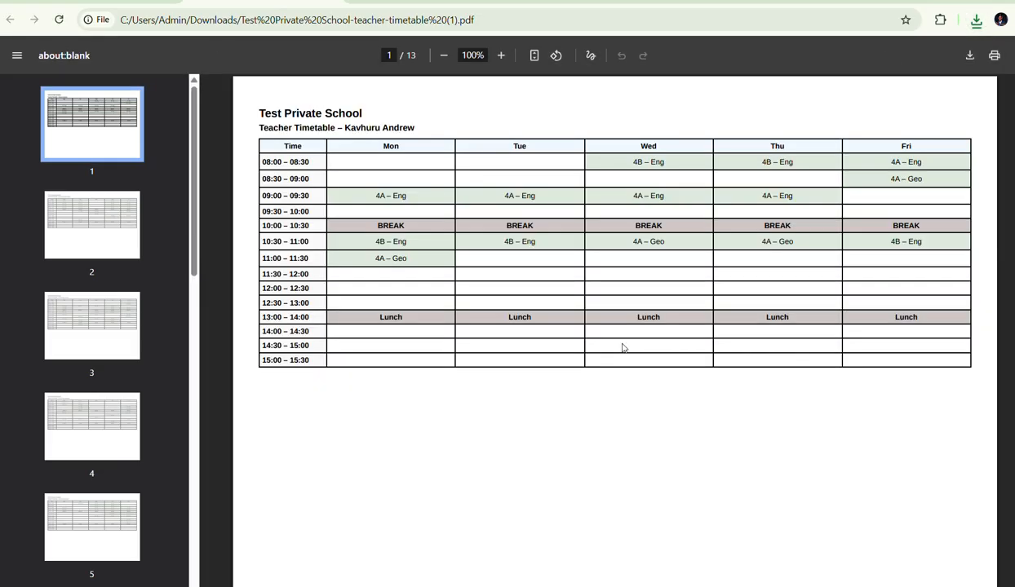
pyautogui.scroll(-2, 622, 346)
pyautogui.scroll(-8, 623, 348)
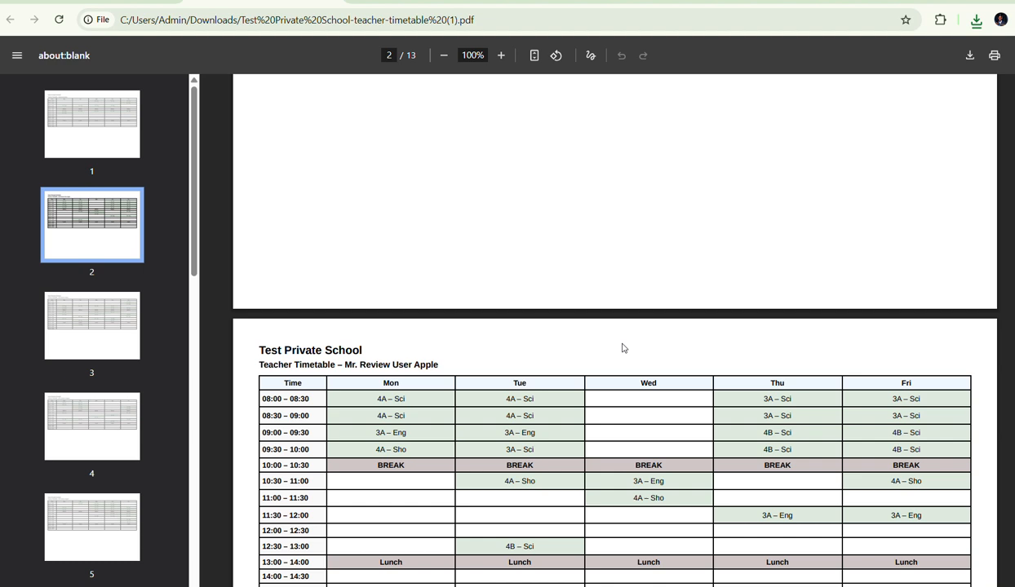
pyautogui.scroll(-4, 623, 349)
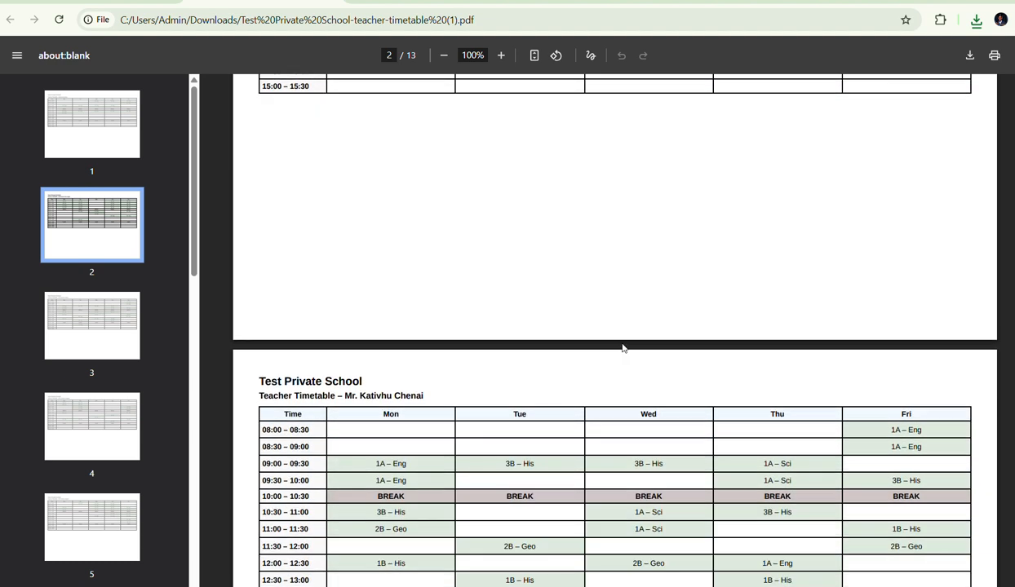
pyautogui.click(102, 2)
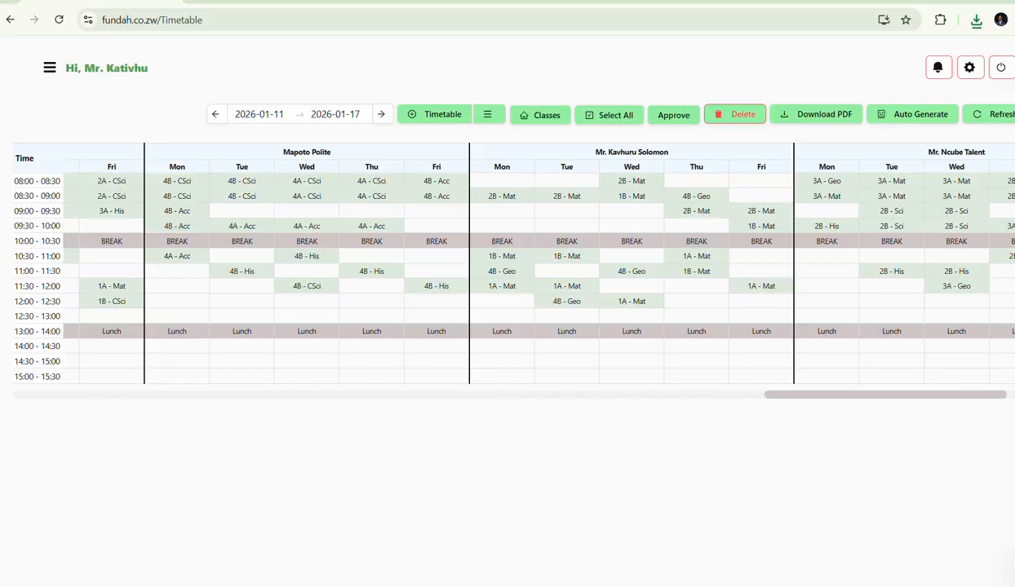
# Look back through the teachers' schedules and switch the timetable back to the classes view.
pyautogui.hscroll(-10, 417, 239)
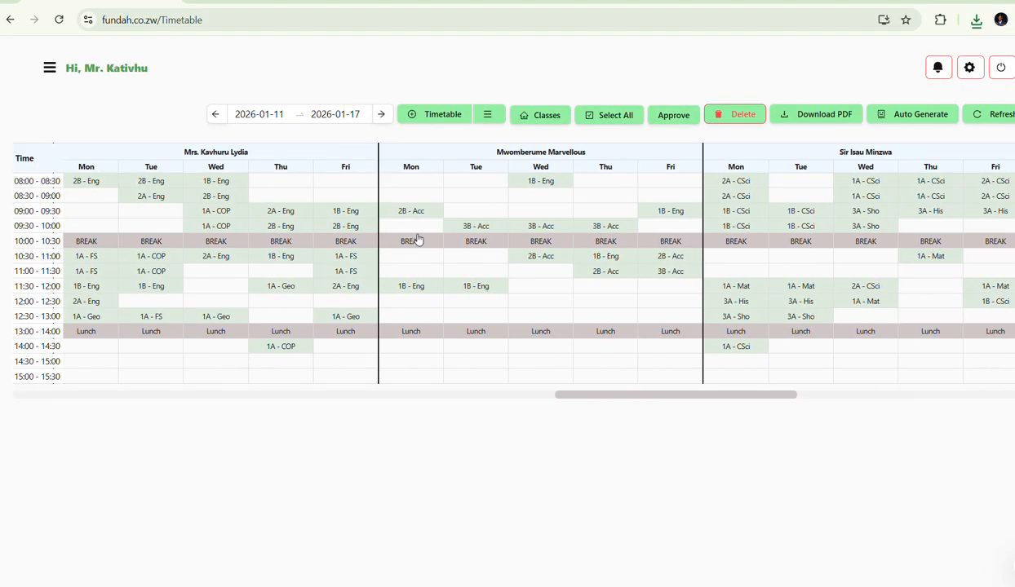
pyautogui.hscroll(-5, 418, 239)
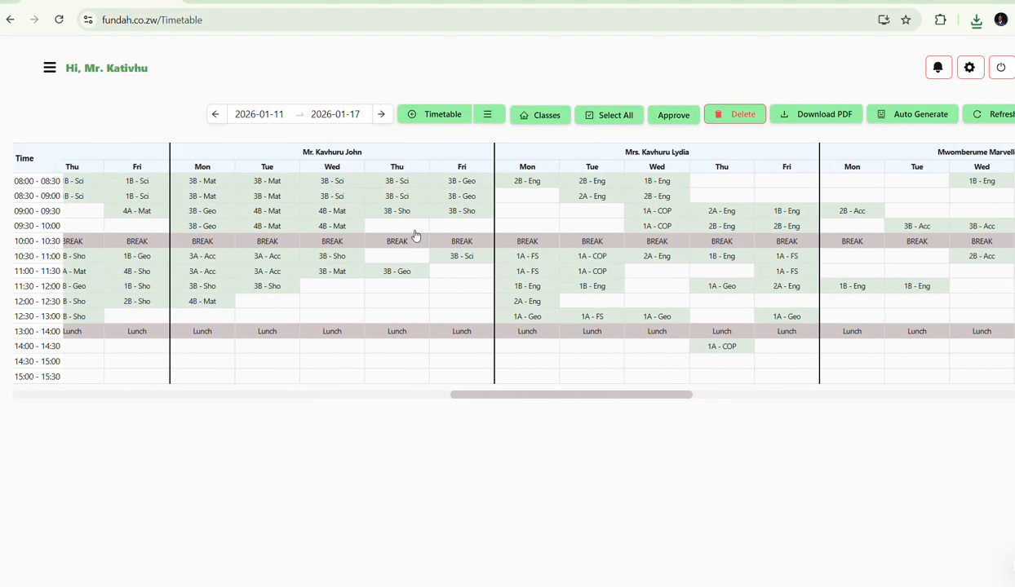
pyautogui.click(523, 124)
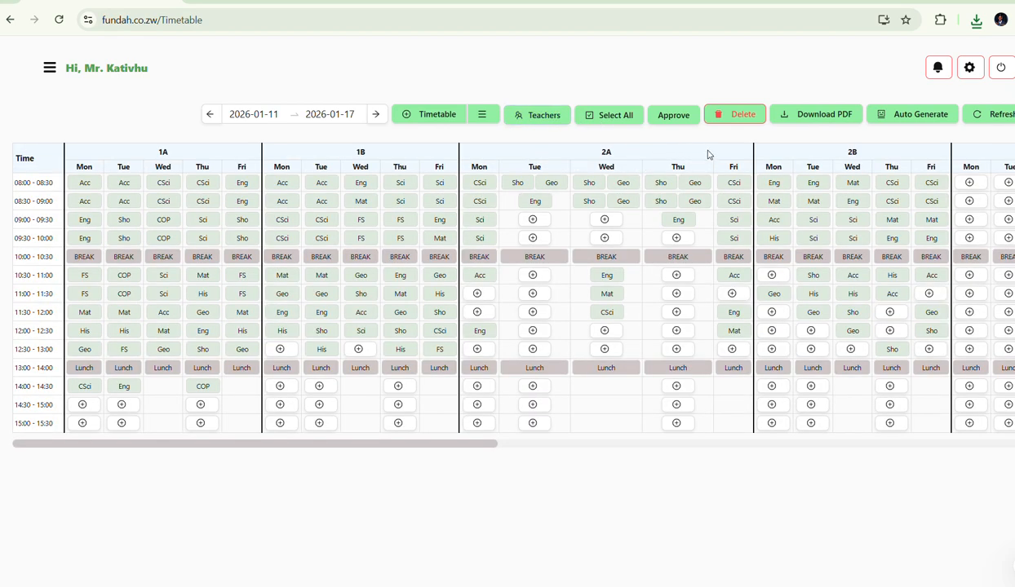
# Approve the generated lessons, and delete all lessons from the timetable for the week 2026-01-11 to 2026-01-17.
pyautogui.click(671, 119)
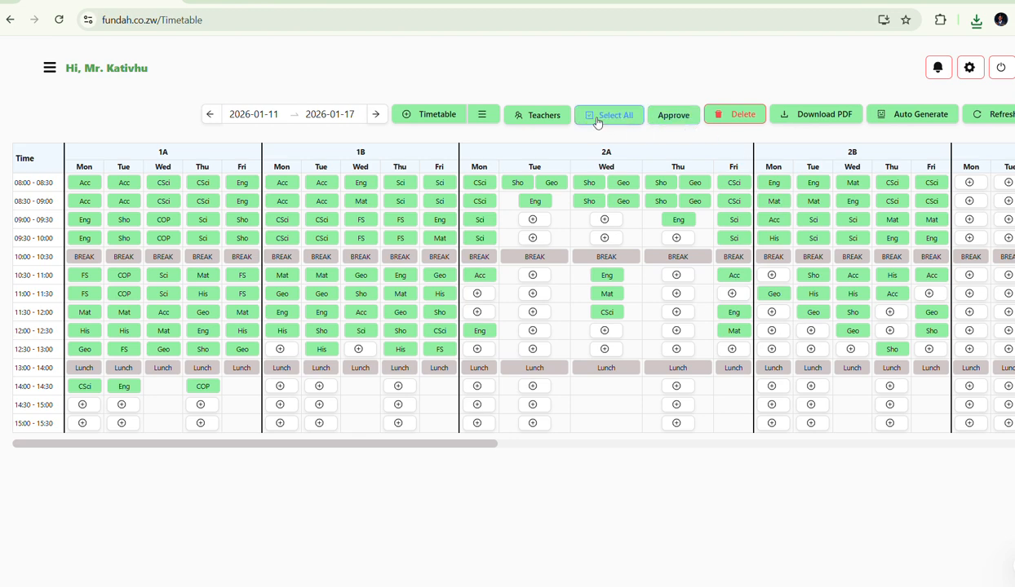
pyautogui.click(597, 123)
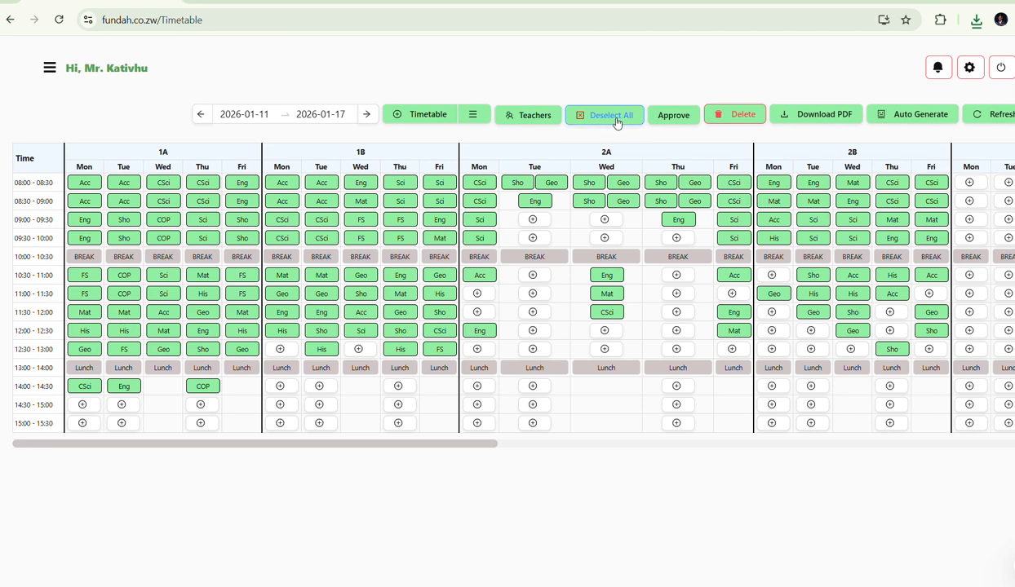
pyautogui.click(731, 120)
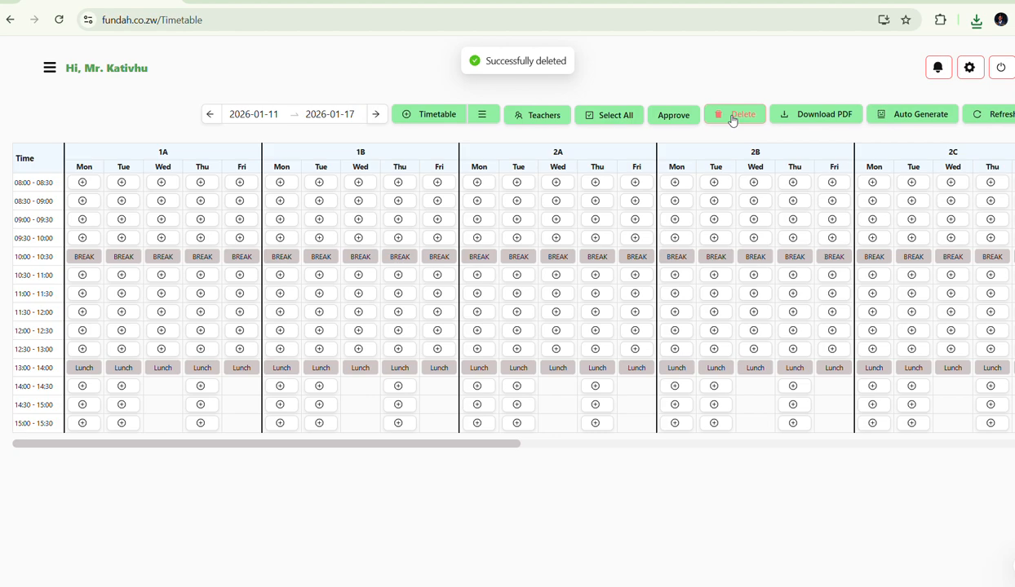
# Auto-generate the timetable again from Main Time Table with start date 2026-01-12 and end date 2026-01-16.
pyautogui.click(927, 124)
pyautogui.click(569, 150)
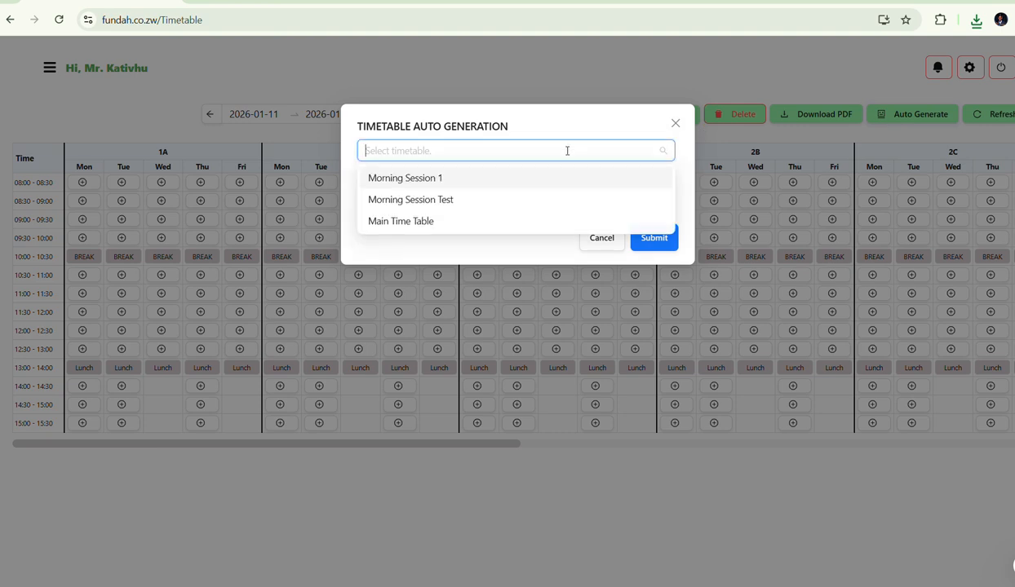
pyautogui.click(417, 221)
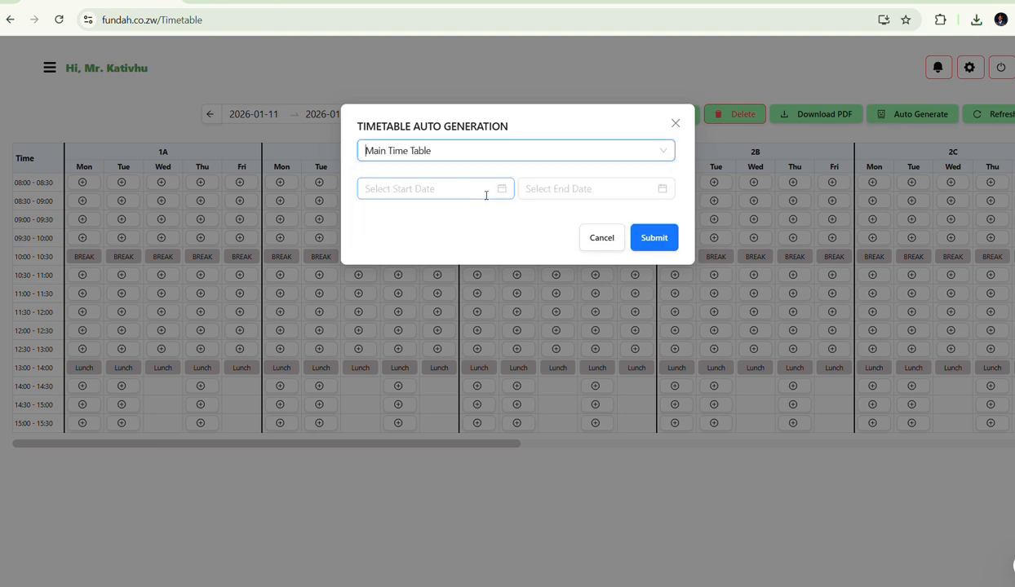
pyautogui.click(470, 193)
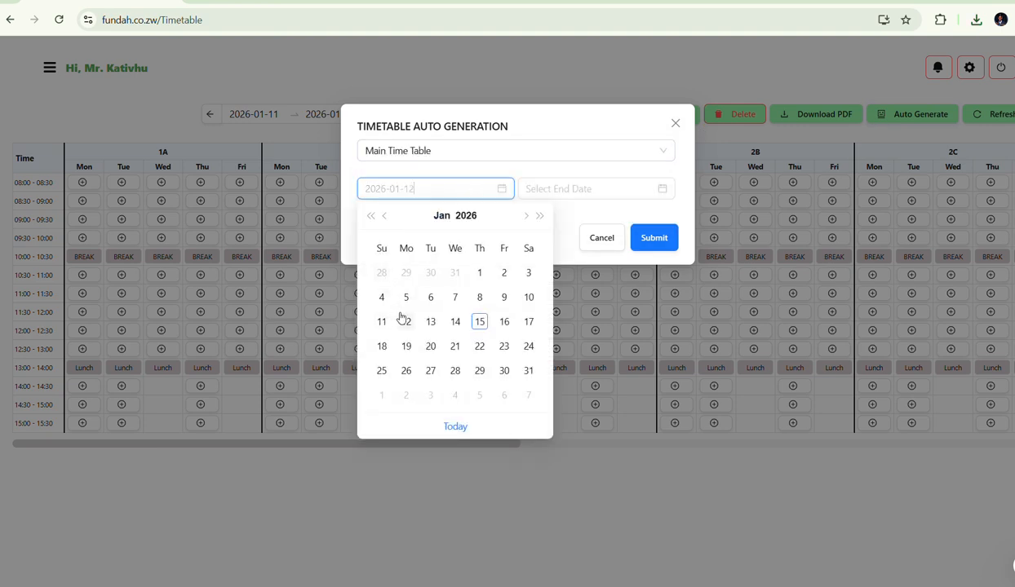
pyautogui.click(403, 323)
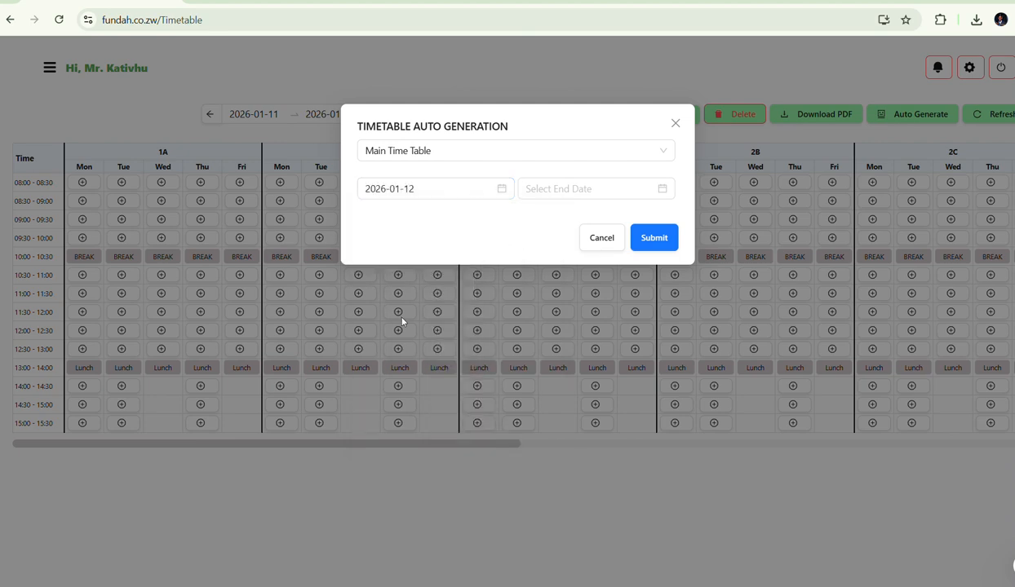
pyautogui.click(572, 190)
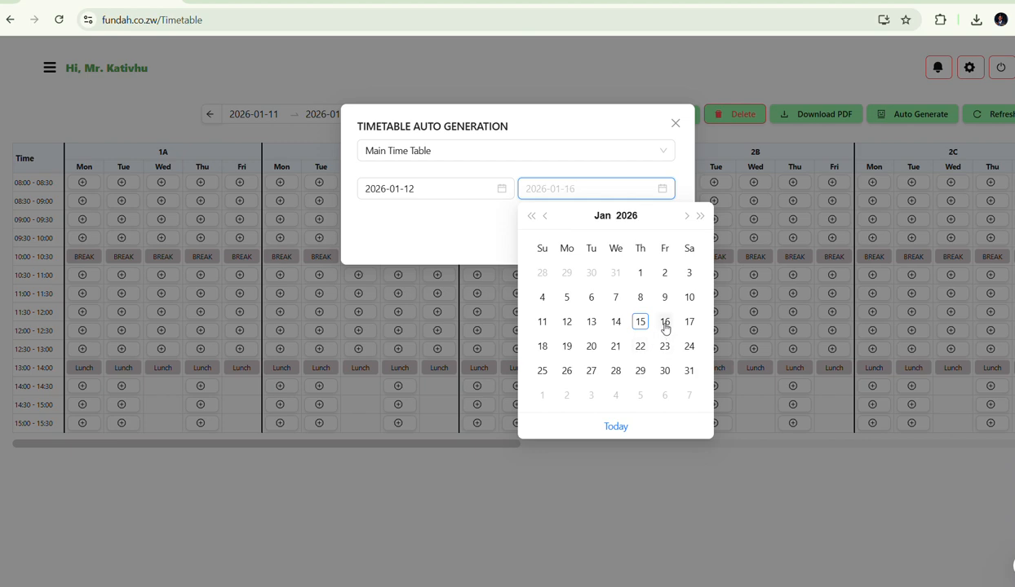
pyautogui.click(665, 322)
pyautogui.click(650, 241)
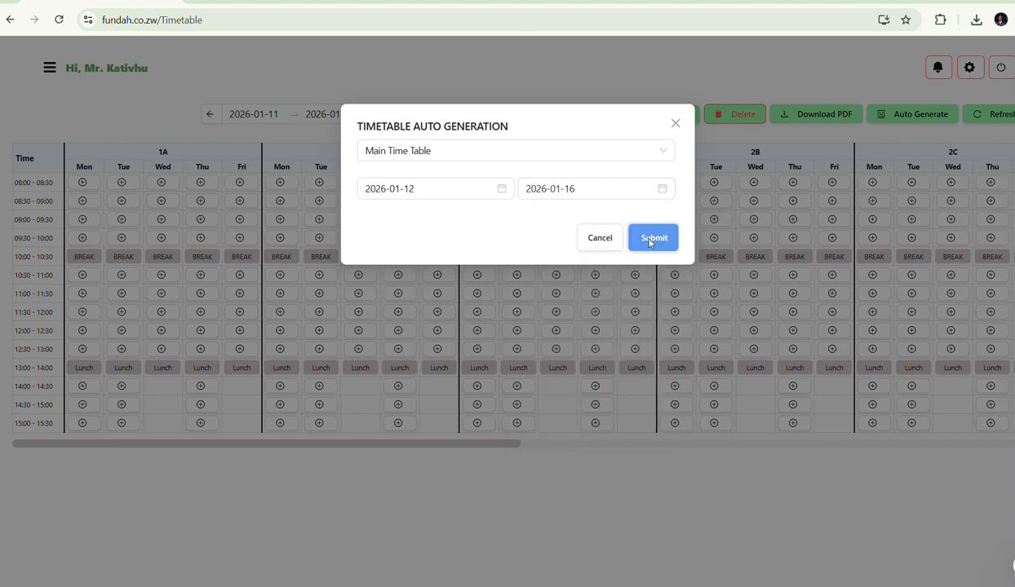